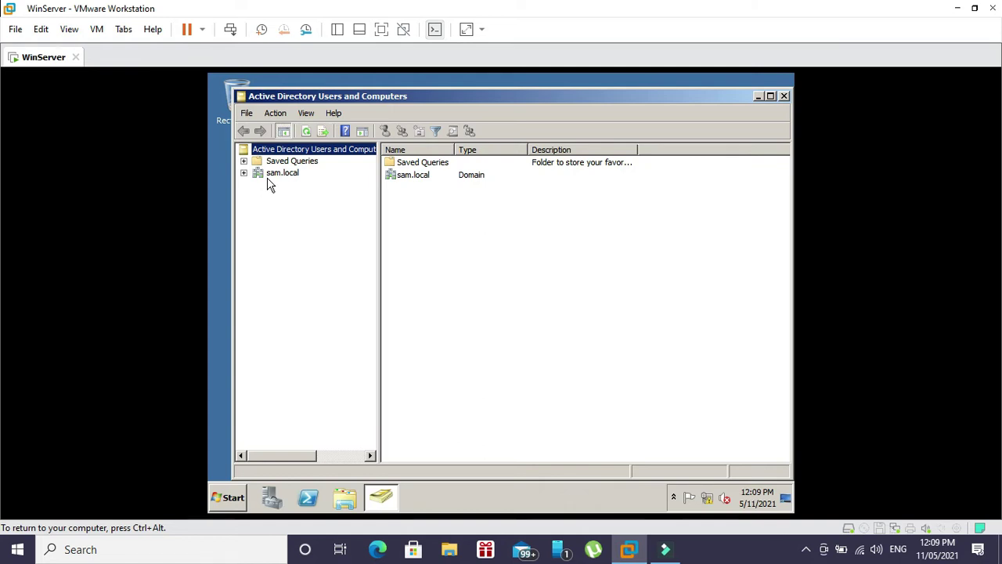
# - Create the sam-files organizational unit under sam.local with accidental-deletion protection turned off
pyautogui.click(272, 175)
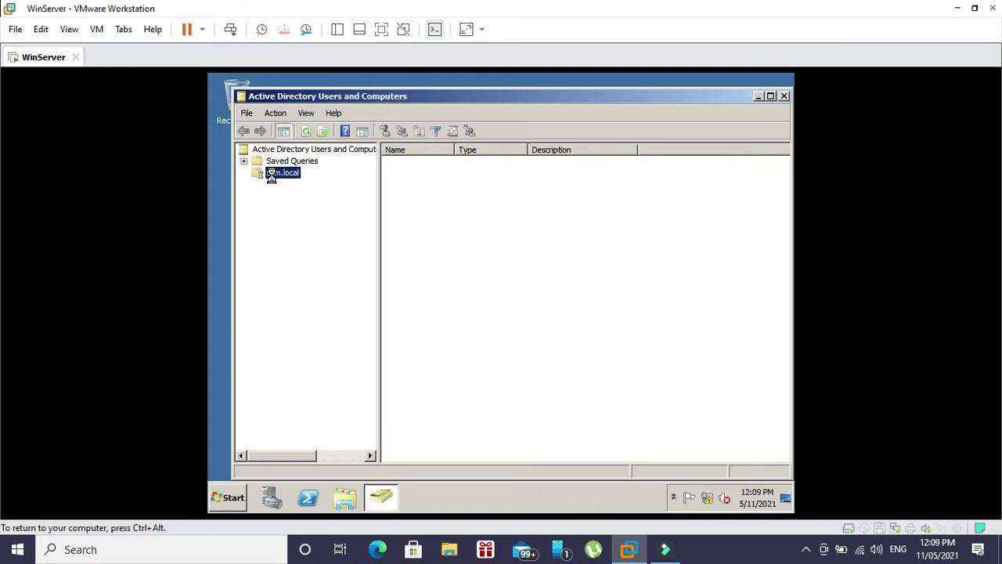
pyautogui.rightClick(272, 176)
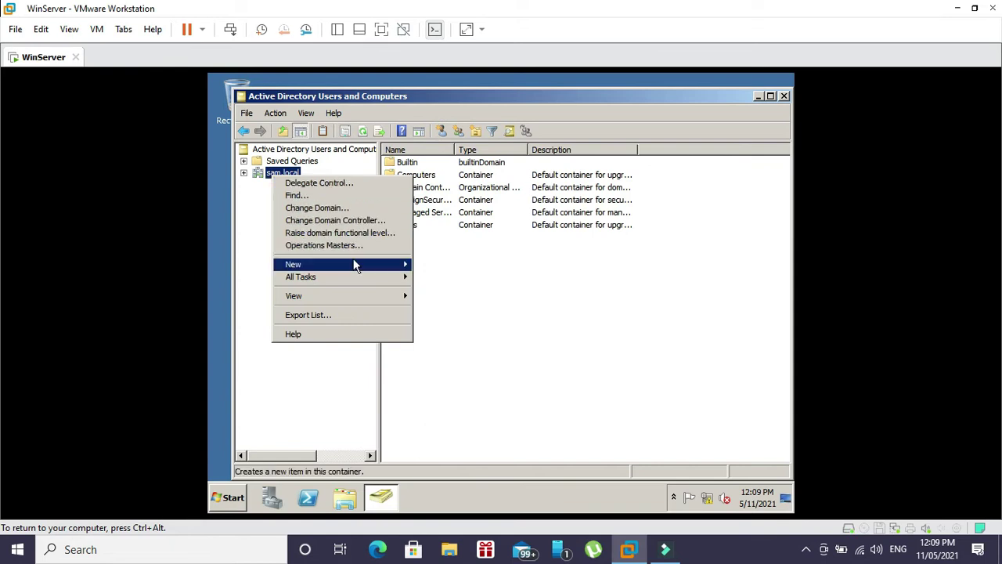
pyautogui.moveTo(354, 267)
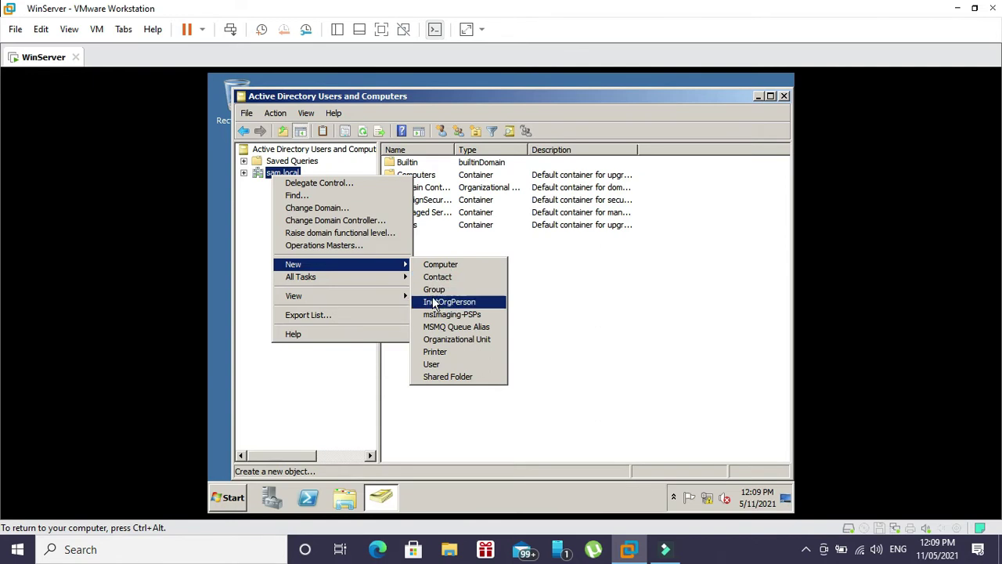
pyautogui.click(462, 342)
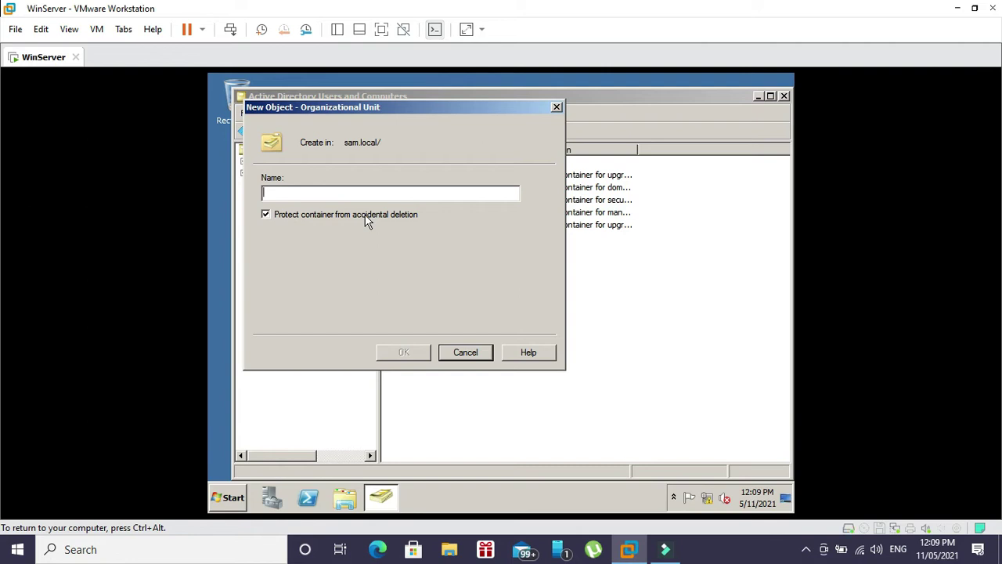
pyautogui.write('sam')
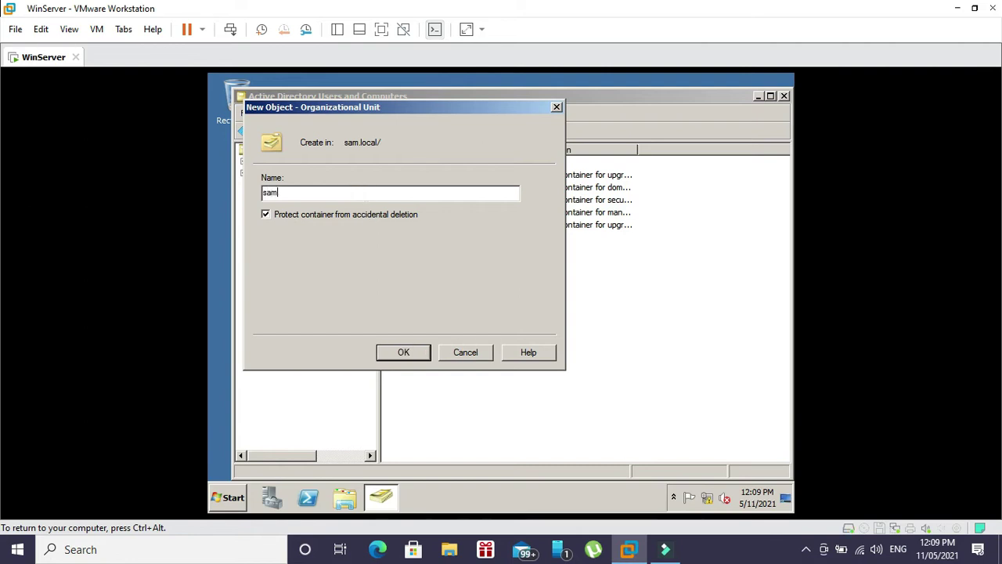
pyautogui.write('-files')
pyautogui.click(265, 216)
pyautogui.click(403, 354)
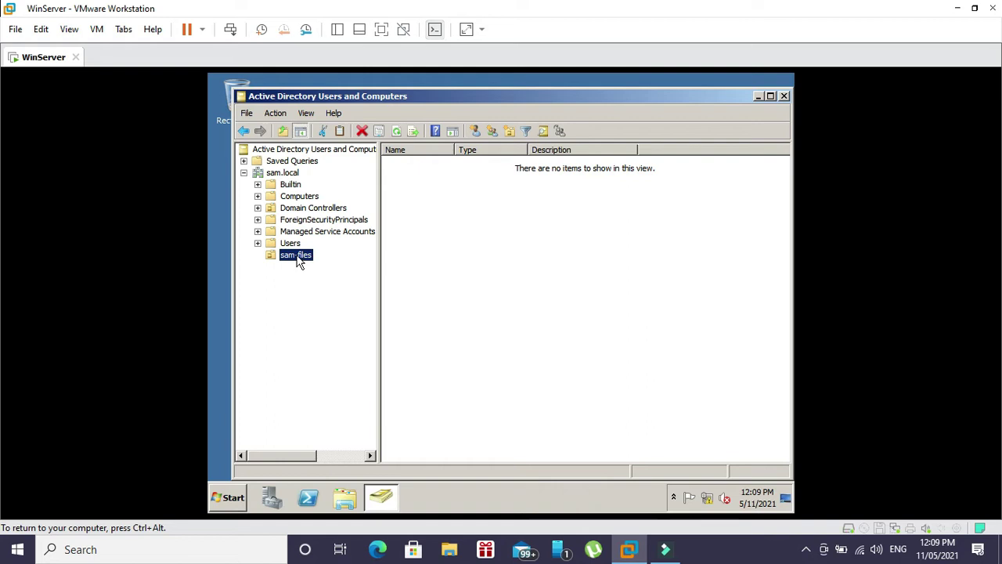
# - Create the ICS organizational unit inside sam-files
pyautogui.rightClick(299, 261)
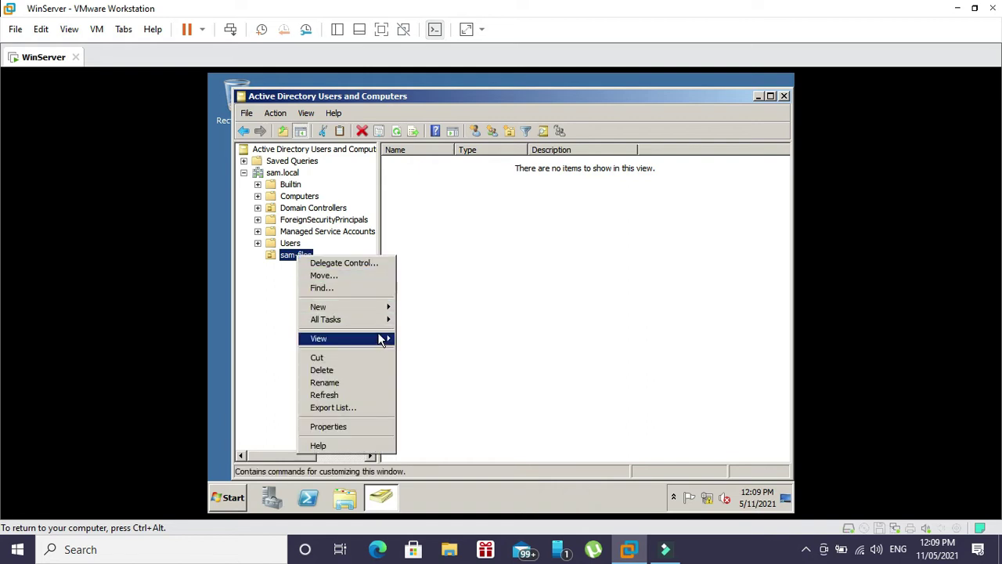
pyautogui.moveTo(382, 309)
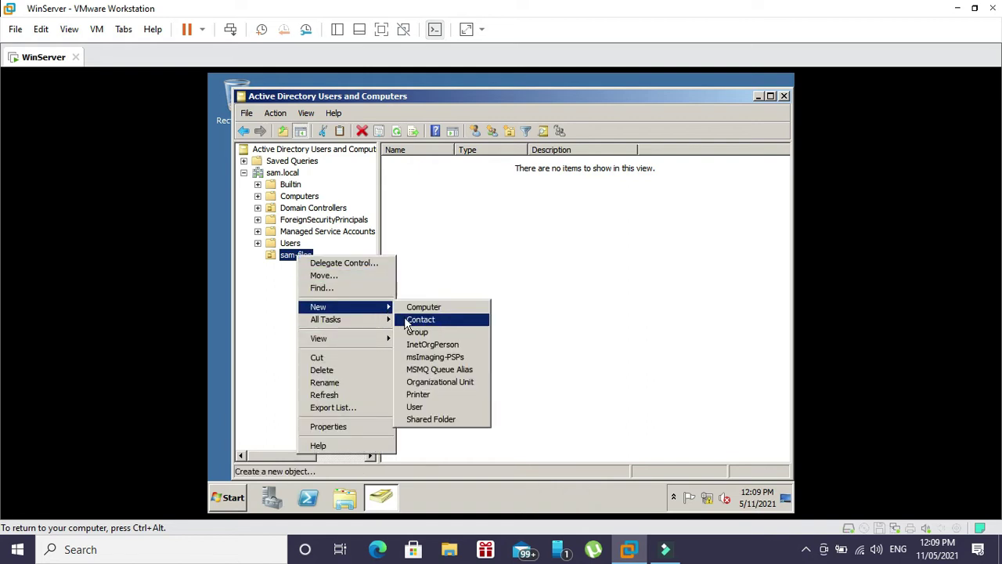
pyautogui.click(415, 383)
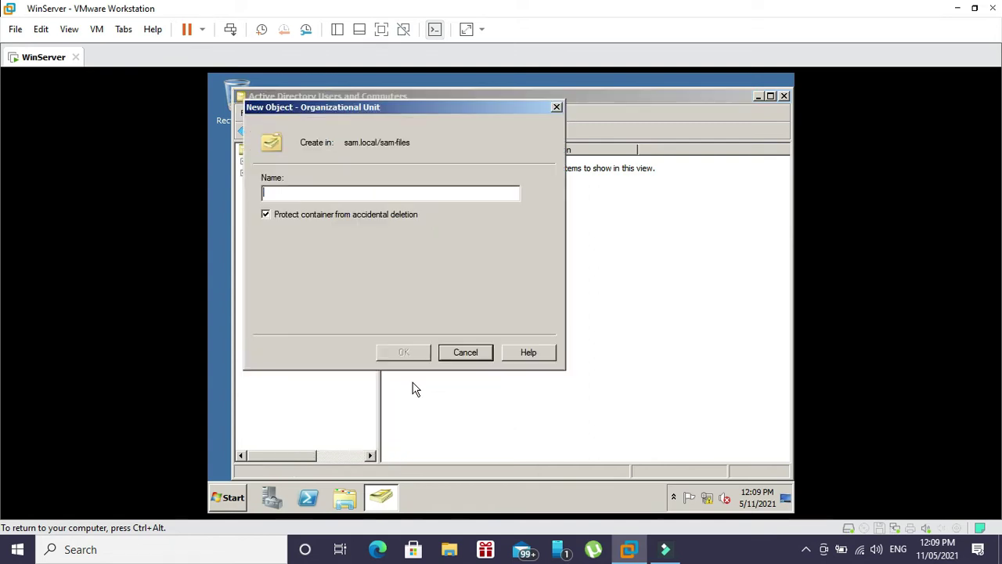
pyautogui.write('ICS')
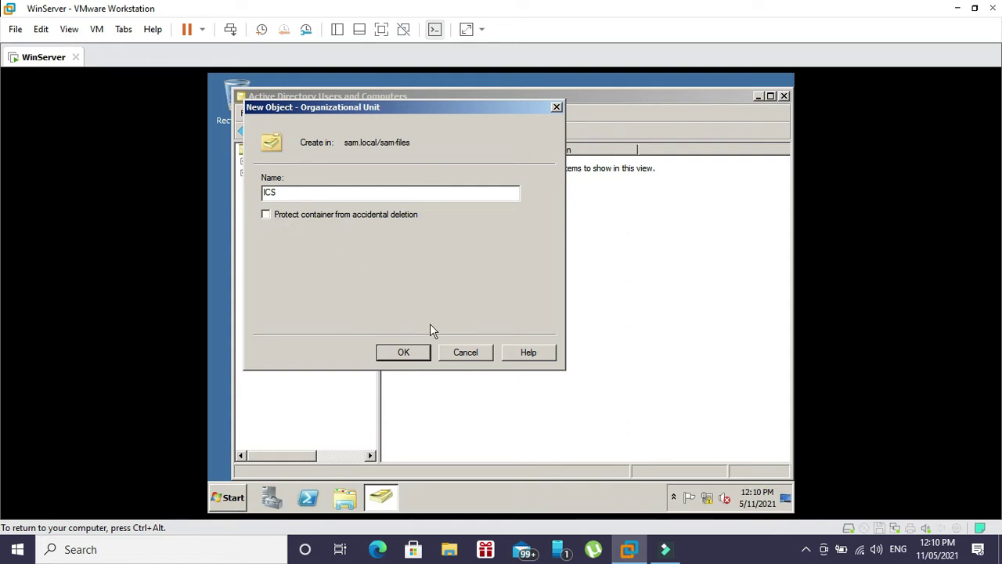
pyautogui.click(421, 356)
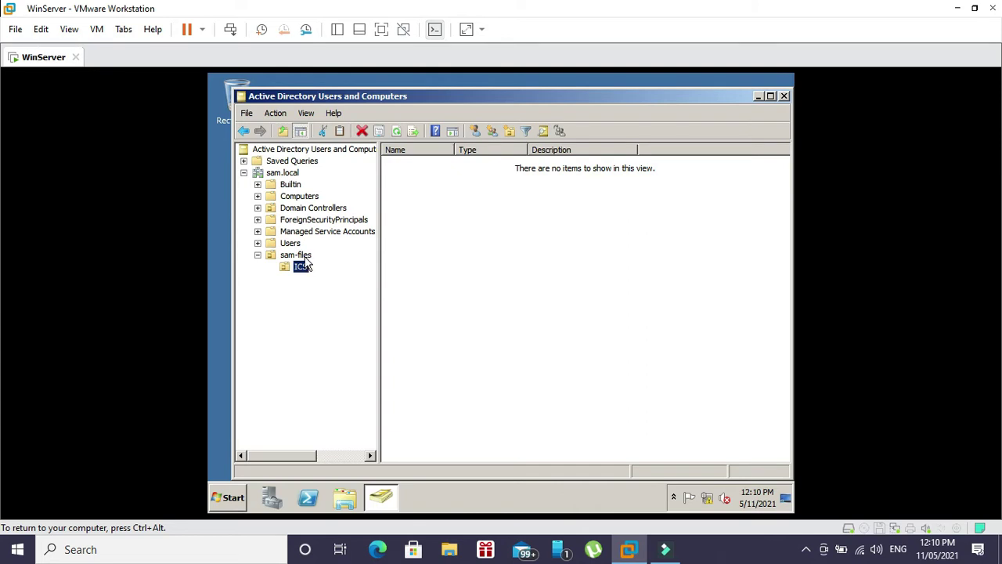
# - Create the MIS organizational unit inside sam-files without deletion protection
pyautogui.rightClick(302, 256)
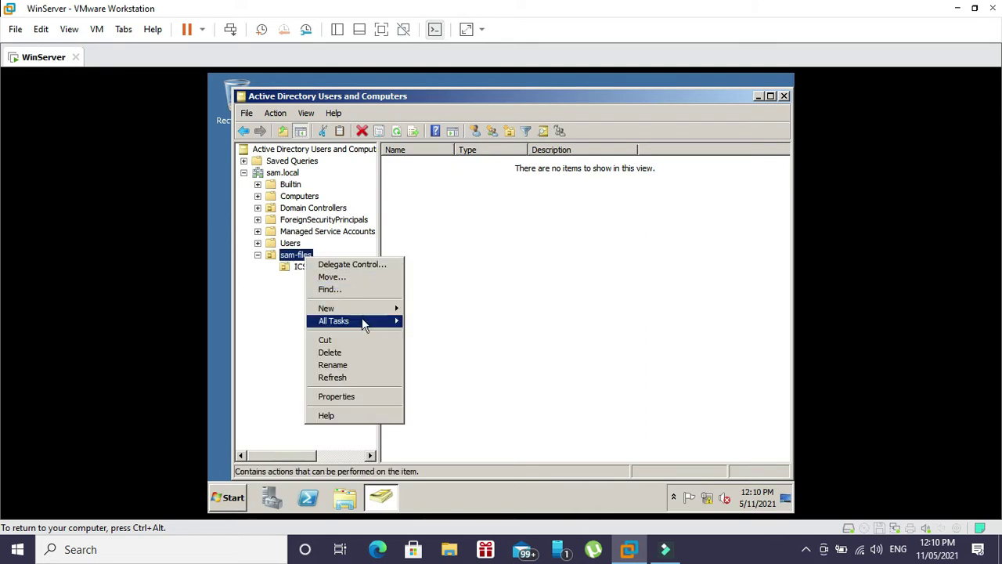
pyautogui.moveTo(368, 310)
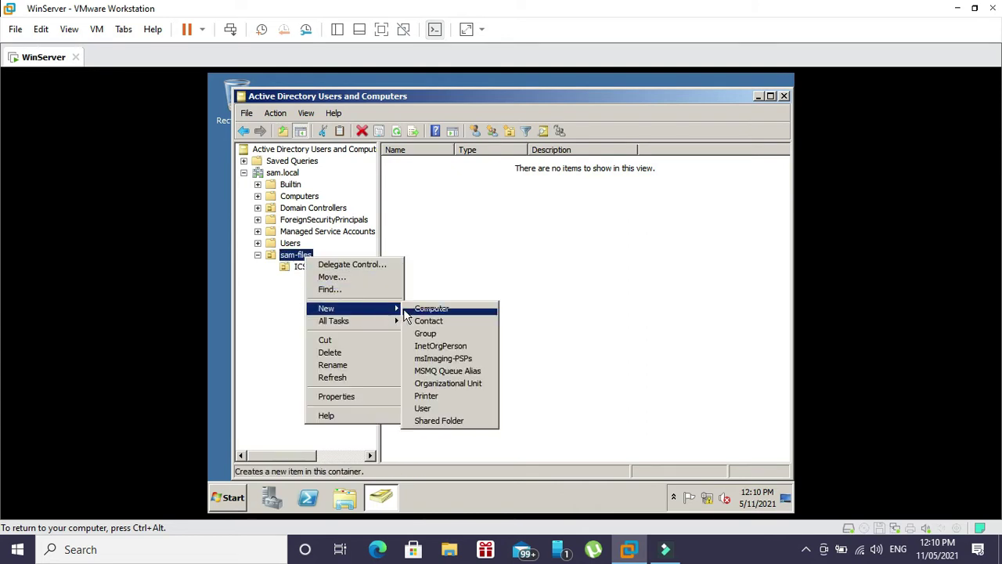
pyautogui.click(444, 384)
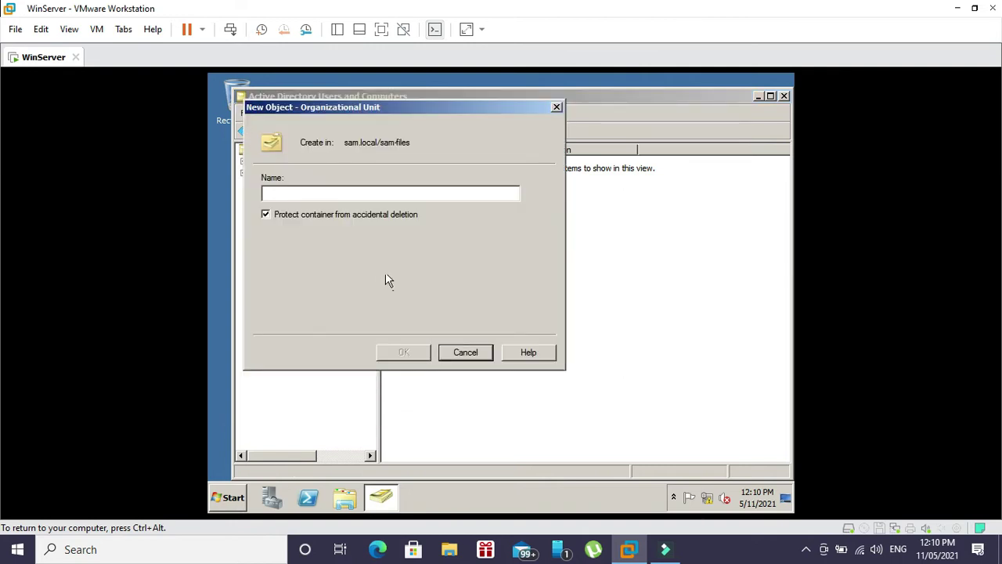
pyautogui.write('MIS')
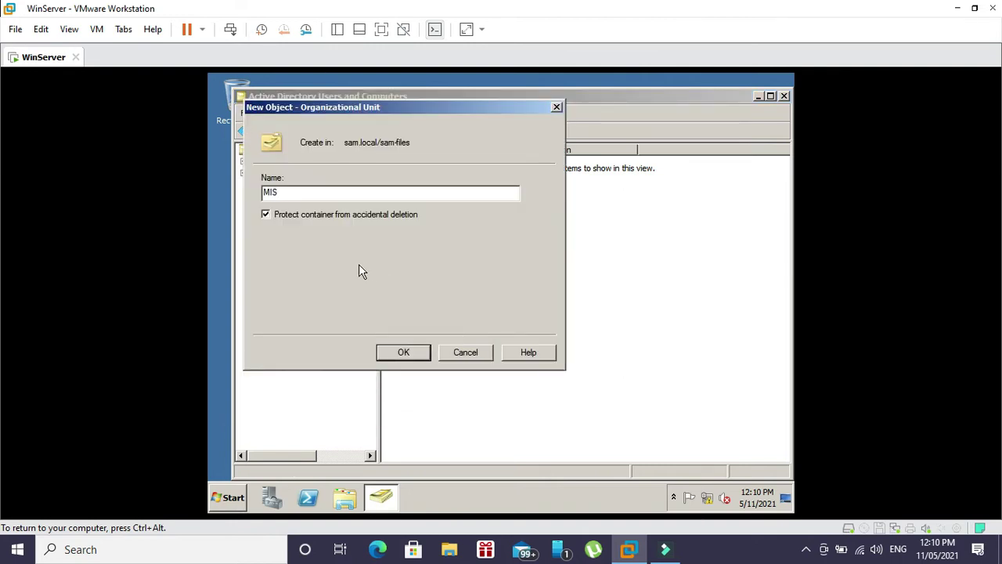
pyautogui.click(266, 216)
pyautogui.click(391, 354)
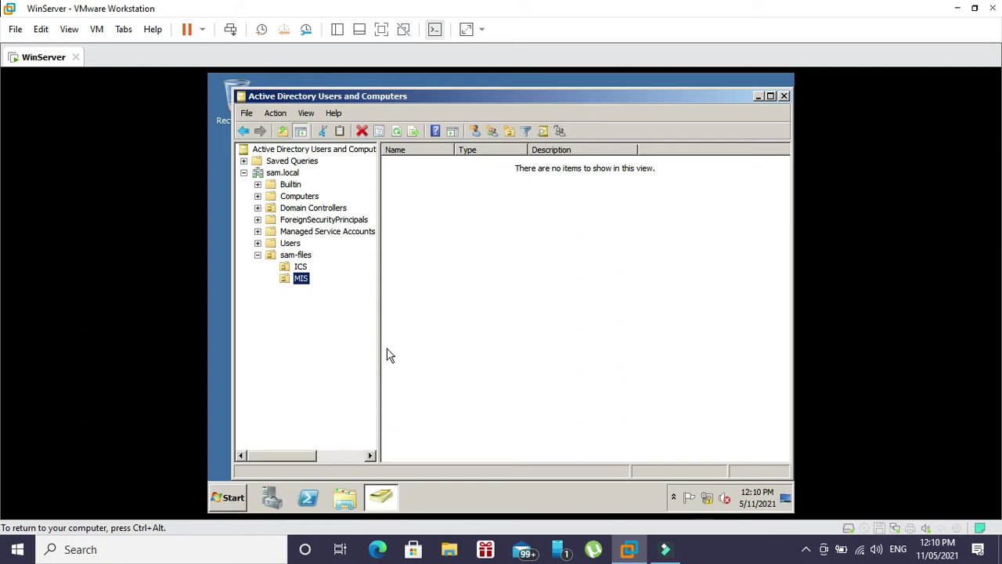
# - In the Users container, start a new user as a copy of the Administrator account
pyautogui.click(294, 245)
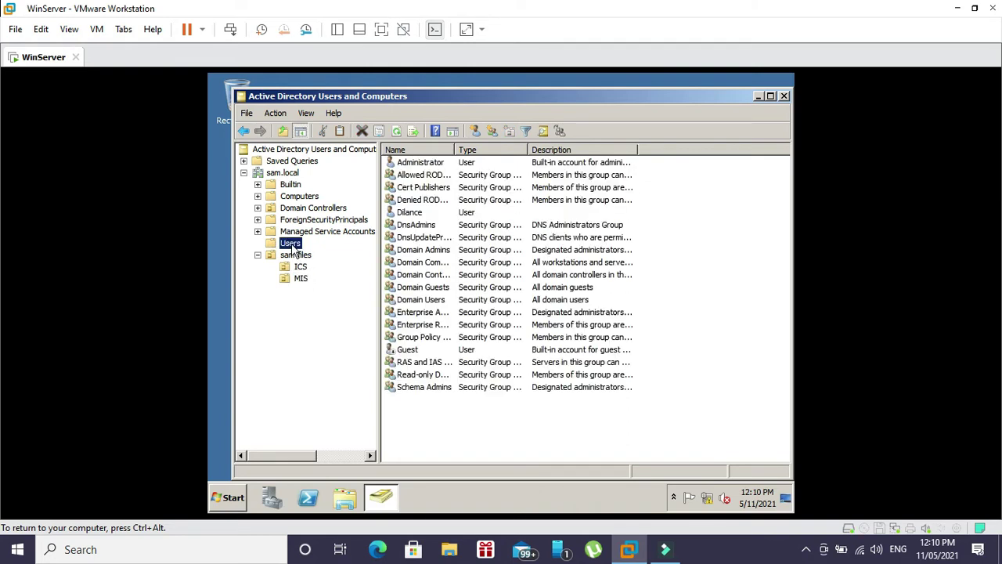
pyautogui.click(410, 166)
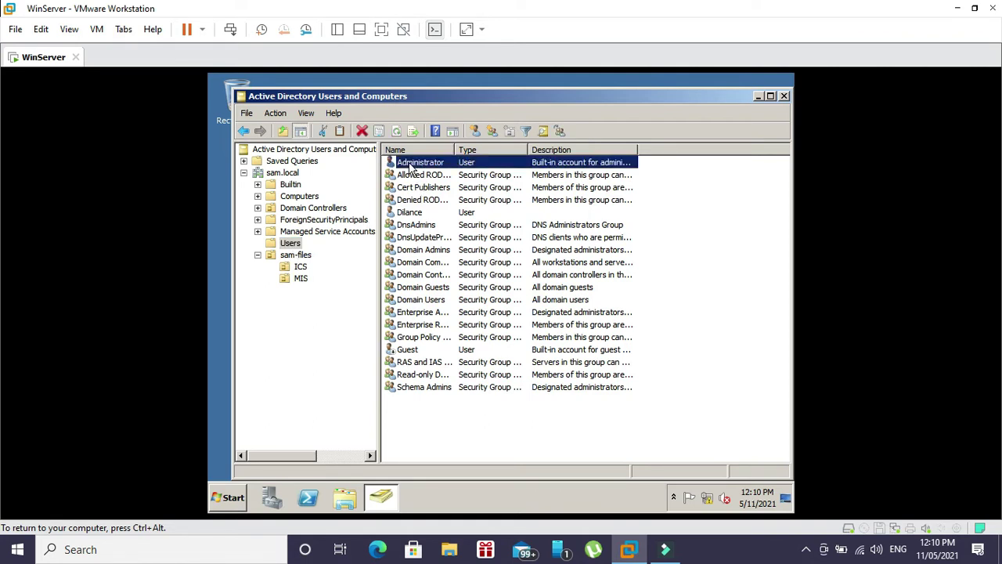
pyautogui.rightClick(409, 162)
pyautogui.click(420, 166)
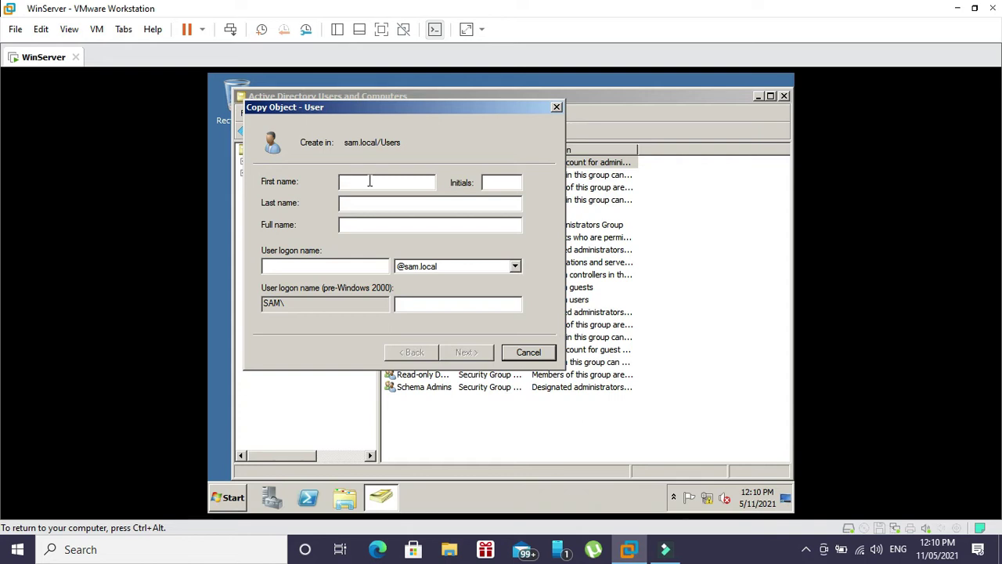
# - Enter the new user's first name, last name, initials and logon name, then continue to the password page
pyautogui.write('mCR')
pyautogui.press('BackSpace')
pyautogui.press('BackSpace')
pyautogui.press('BackSpace')
pyautogui.click(403, 202)
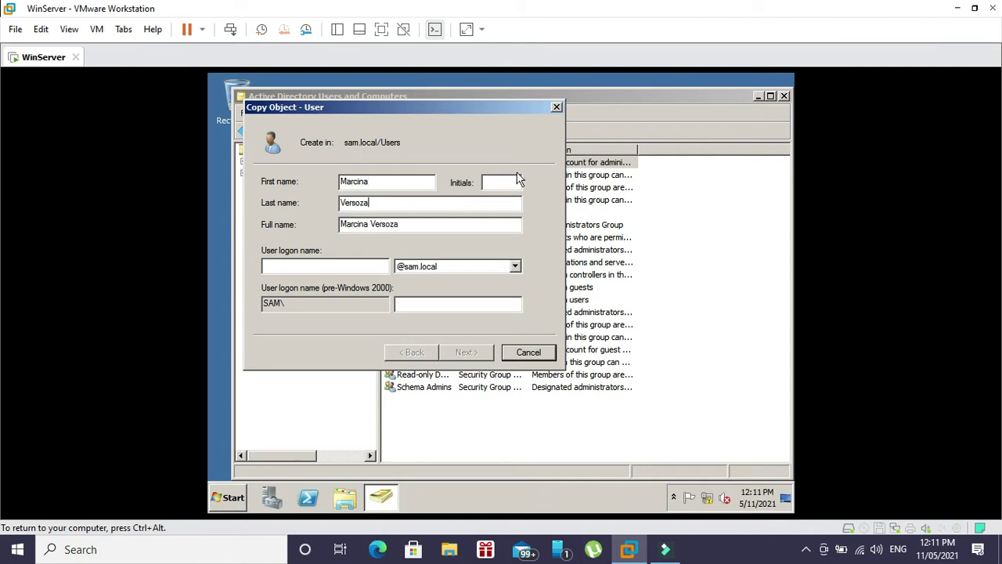
pyautogui.click(505, 181)
pyautogui.write('MSV')
pyautogui.write('msv')
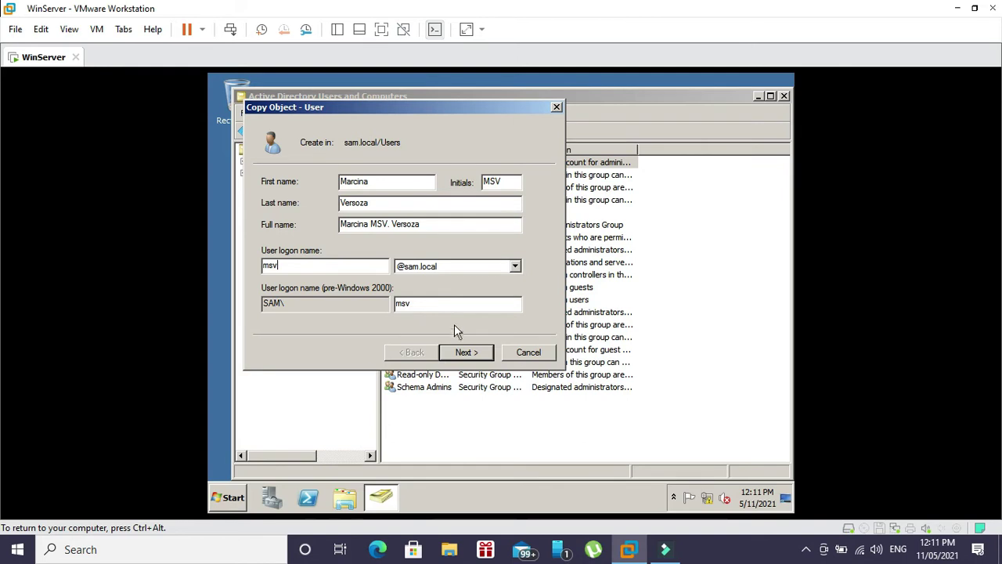
pyautogui.click(463, 353)
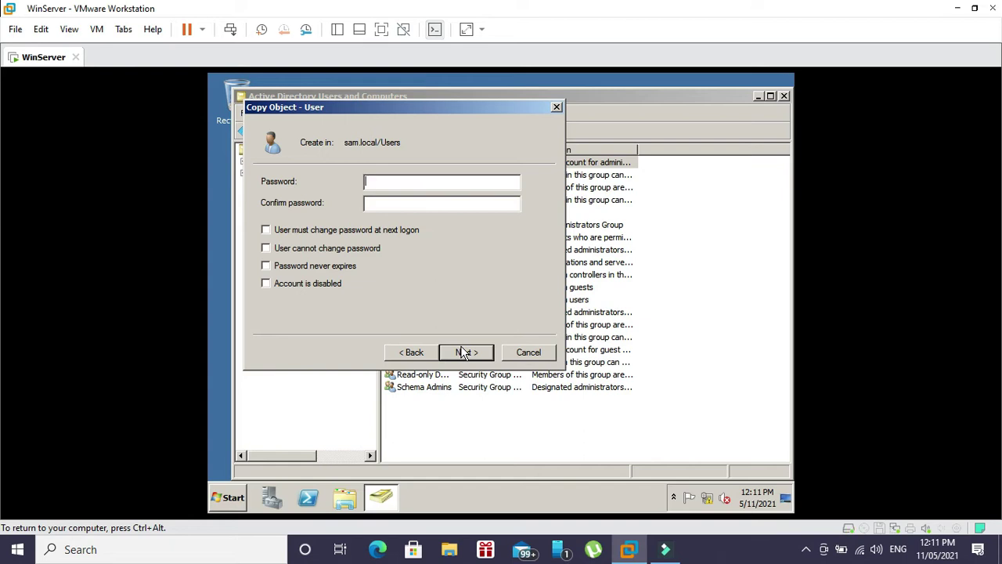
# - Set the user's password as unchangeable and never expiring, and finish creating the account
pyautogui.write('••••••••••••••••')
pyautogui.click(266, 248)
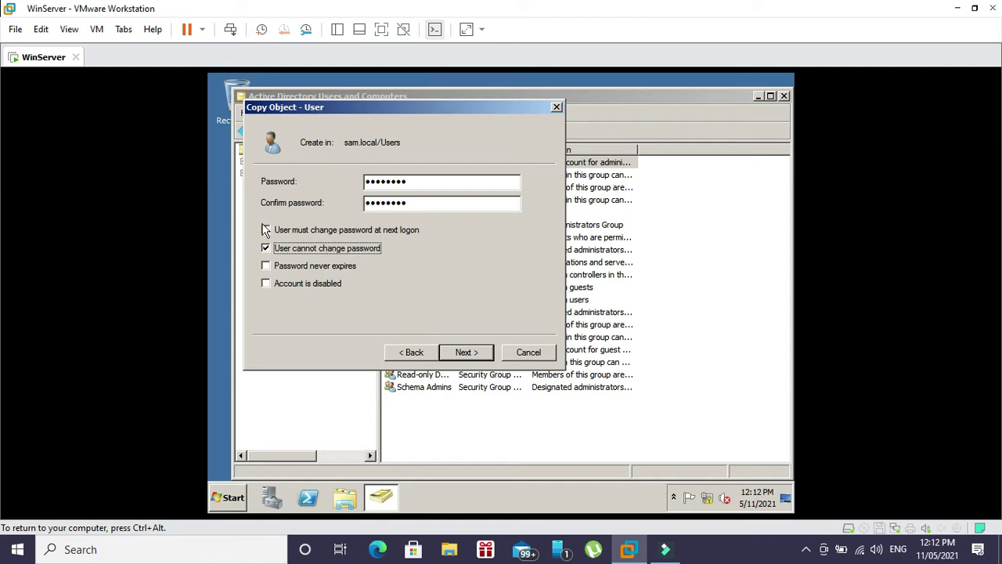
pyautogui.click(271, 265)
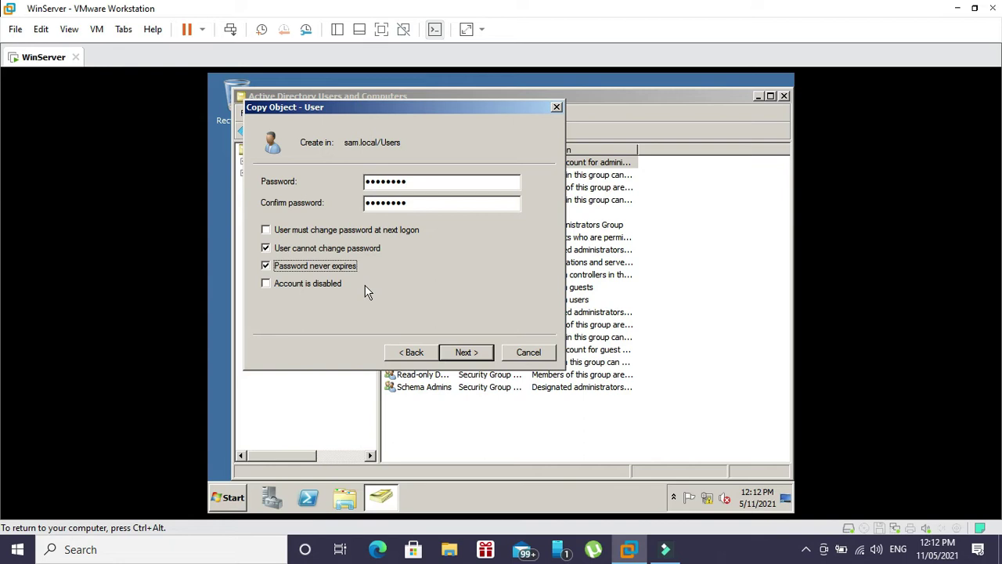
pyautogui.click(457, 353)
pyautogui.click(465, 352)
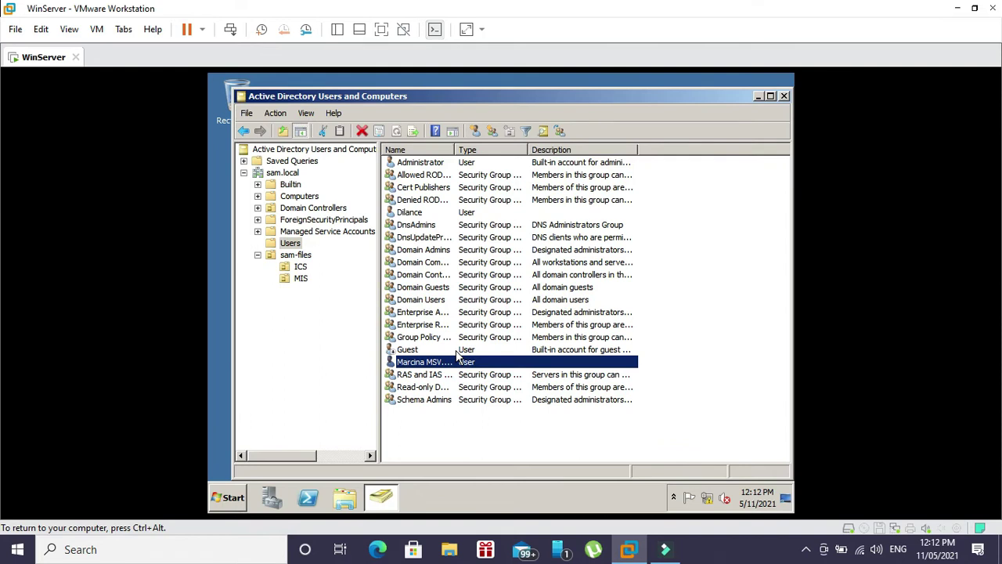
# - Move the new user account from Users into the MIS organizational unit, suppressing the move warning
pyautogui.click(461, 362)
pyautogui.press('Return')
pyautogui.moveTo(434, 366); pyautogui.dragTo(303, 280)
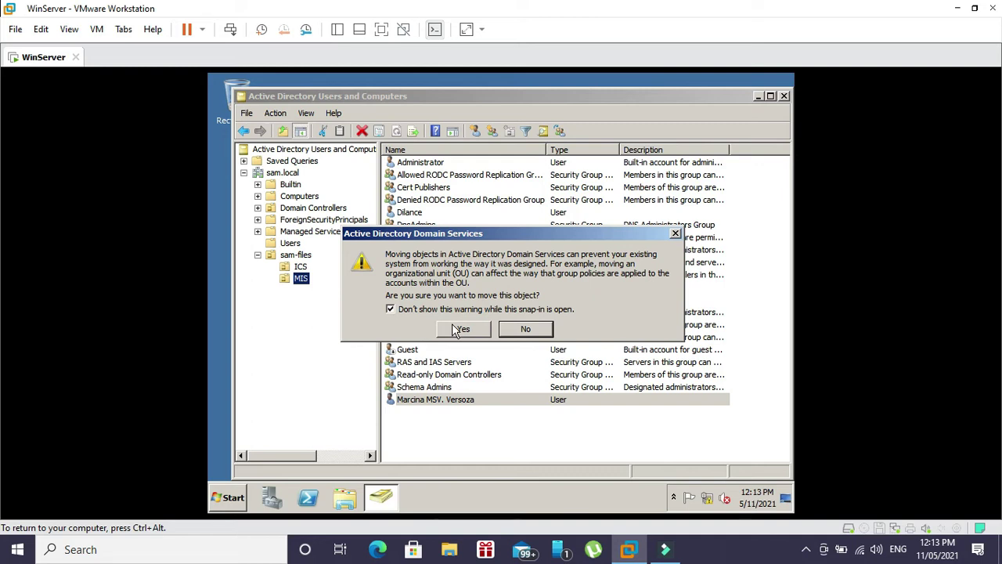
pyautogui.press('space')
pyautogui.click(404, 308)
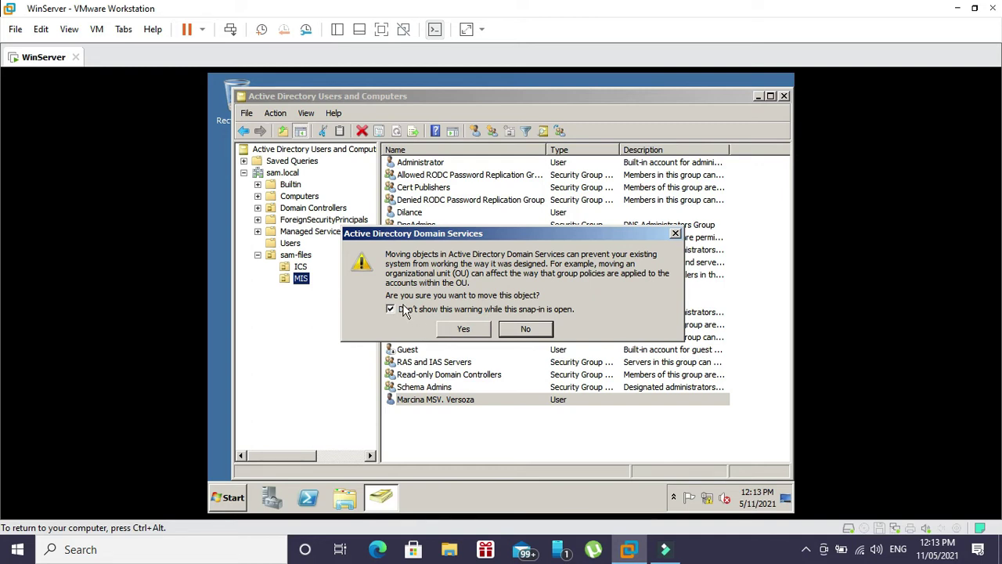
pyautogui.click(473, 332)
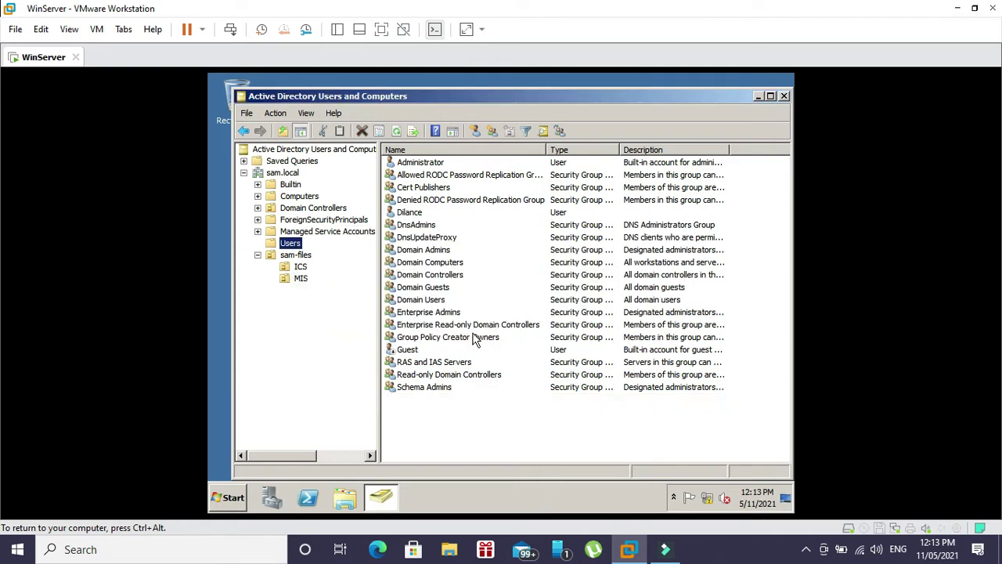
# - Check the moved user in MIS, then view the empty ICS unit
pyautogui.click(301, 278)
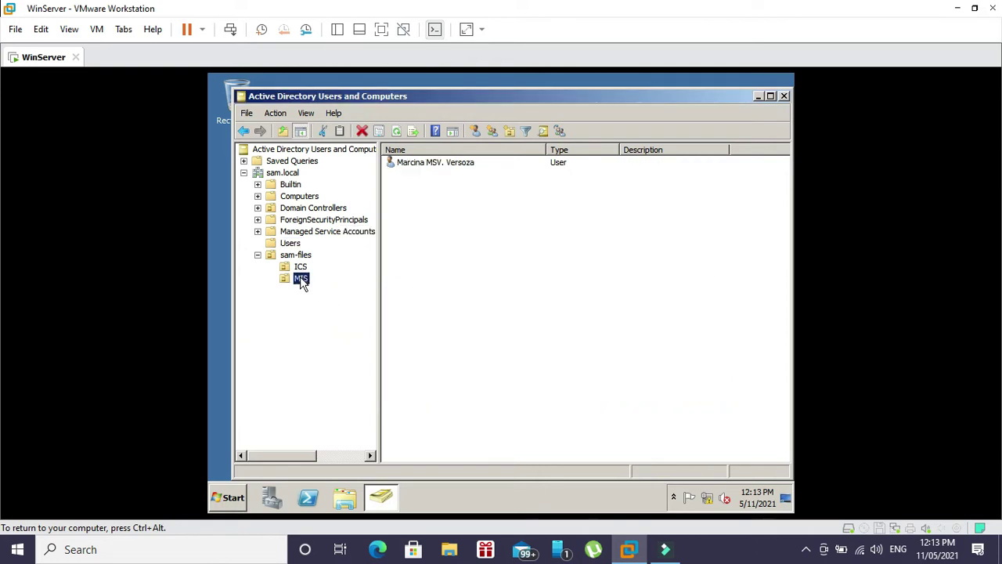
pyautogui.click(452, 168)
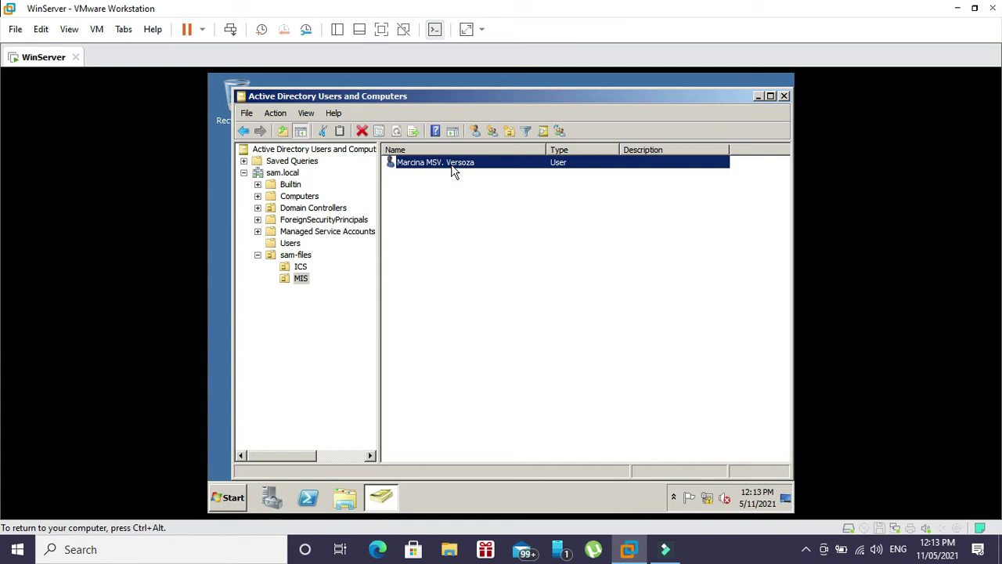
pyautogui.click(298, 271)
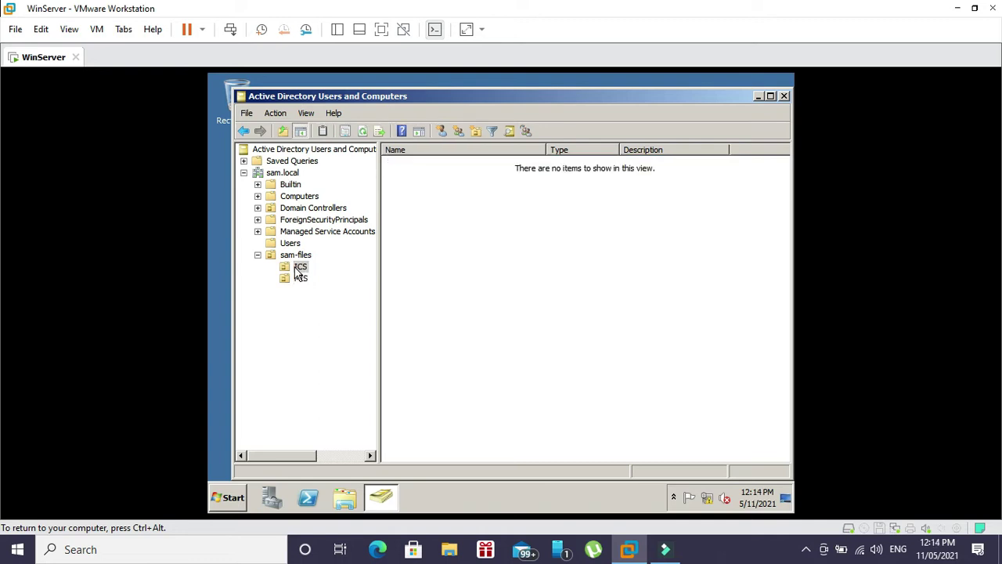
# - Start a new user in ICS and enter the person's first name, last name and logon name
pyautogui.click(297, 270)
pyautogui.rightClick(298, 270)
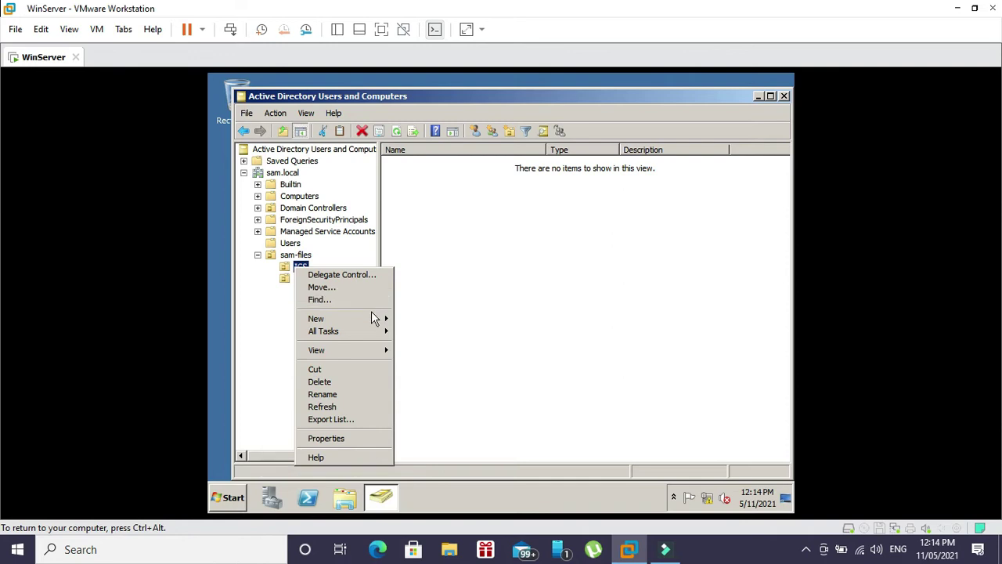
pyautogui.moveTo(381, 320)
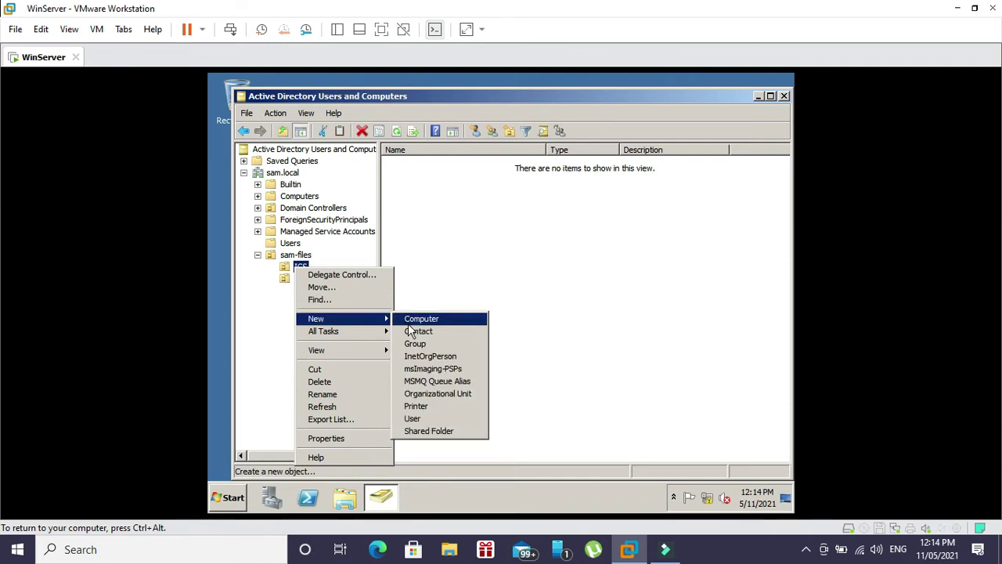
pyautogui.click(424, 420)
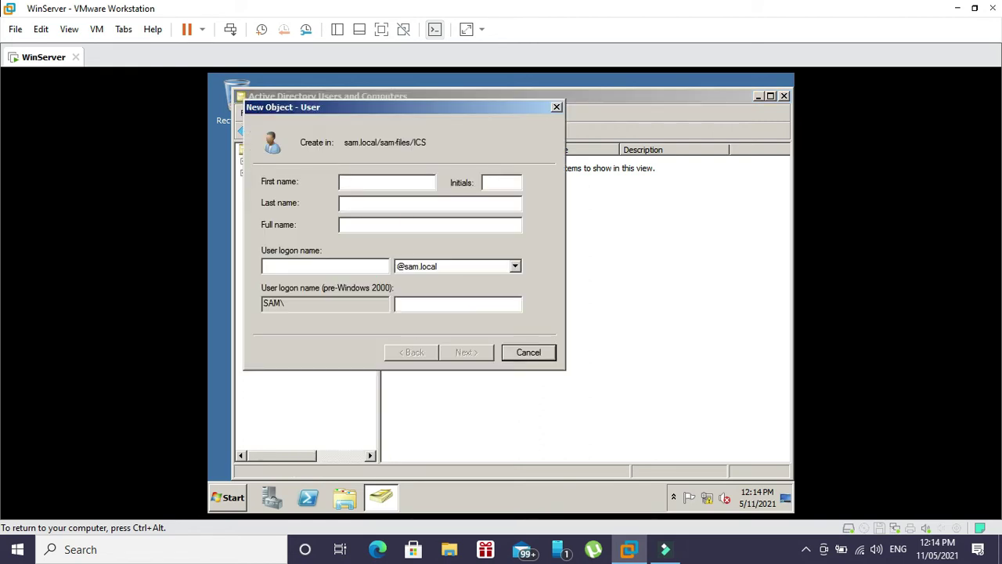
pyautogui.write('Dsnie')
pyautogui.press('BackSpace')
pyautogui.press('BackSpace')
pyautogui.press('BackSpace')
pyautogui.press('BackSpace')
pyautogui.press('BackSpace')
pyautogui.write('Daniel')
pyautogui.press('Tab')
pyautogui.press('Tab')
pyautogui.write('Padilla')
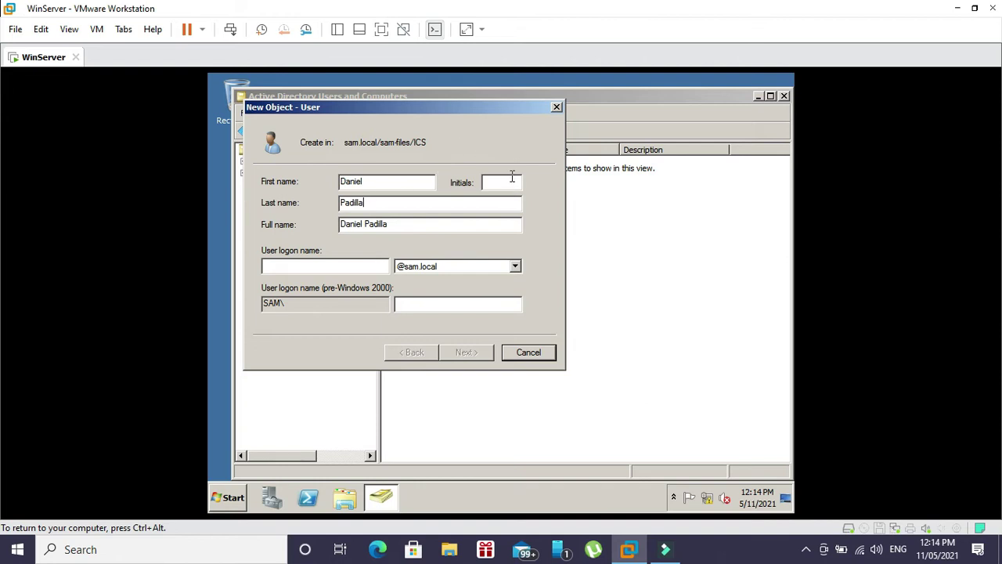
pyautogui.click(342, 264)
pyautogui.write('djfp')
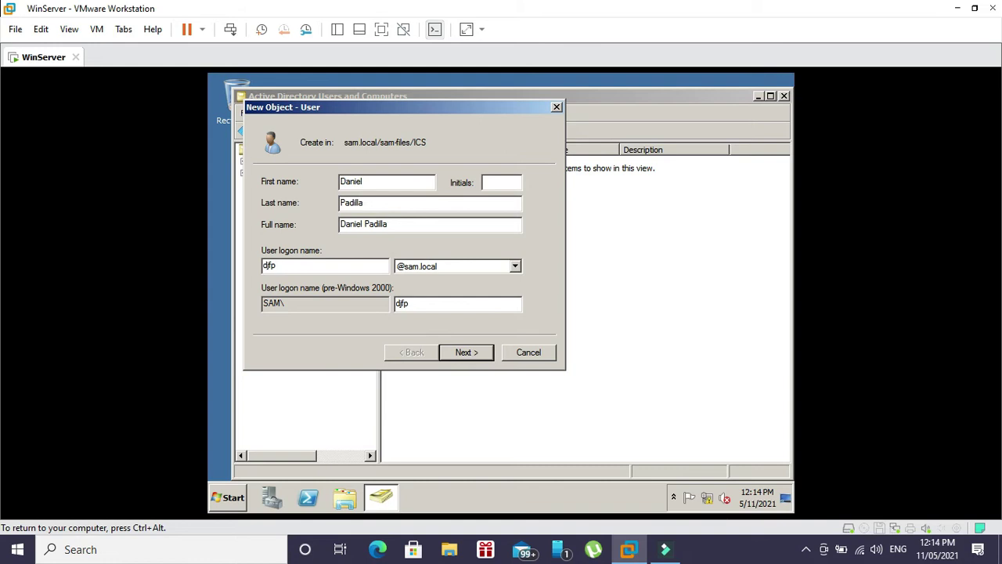
# - Give the ICS user a password with no change required at next logon, and finish
pyautogui.click(480, 354)
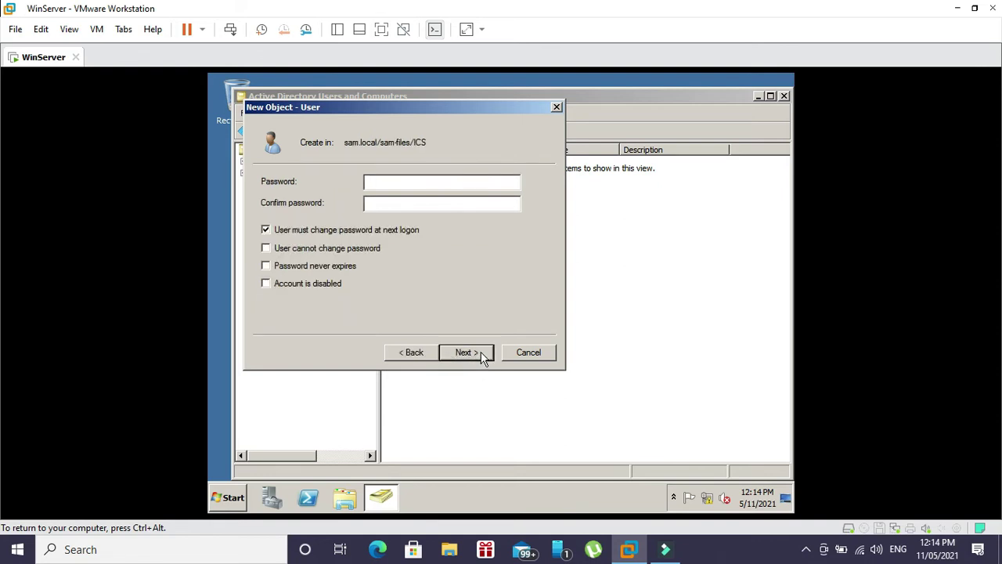
pyautogui.write('Pa$$w0rd')
pyautogui.press('Tab')
pyautogui.write('Pa$$w0rd')
pyautogui.click(269, 228)
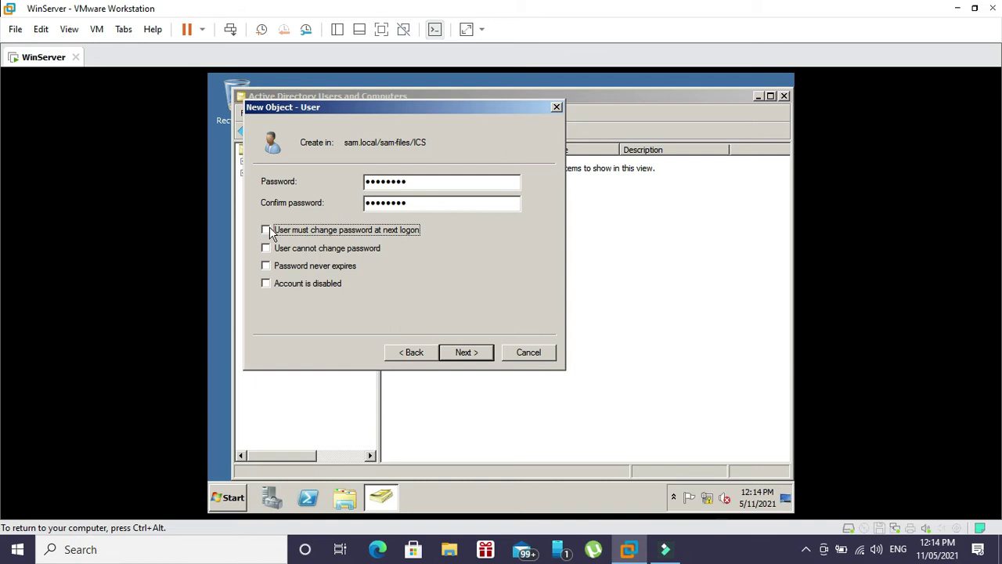
pyautogui.click(474, 356)
pyautogui.click(468, 353)
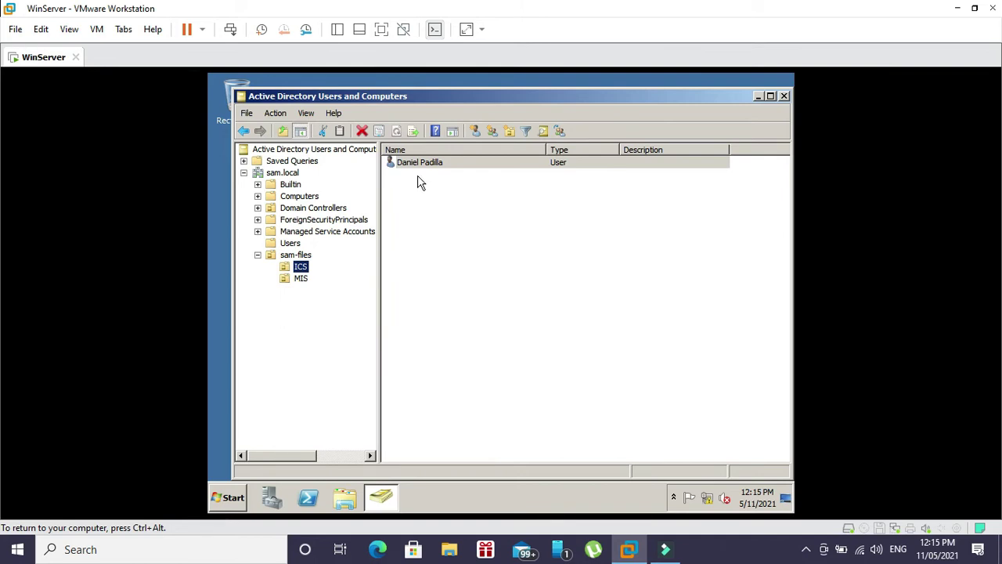
pyautogui.click(305, 280)
# - Copy the existing MIS user and enter the new person's first, last and logon names
pyautogui.rightClick(305, 282)
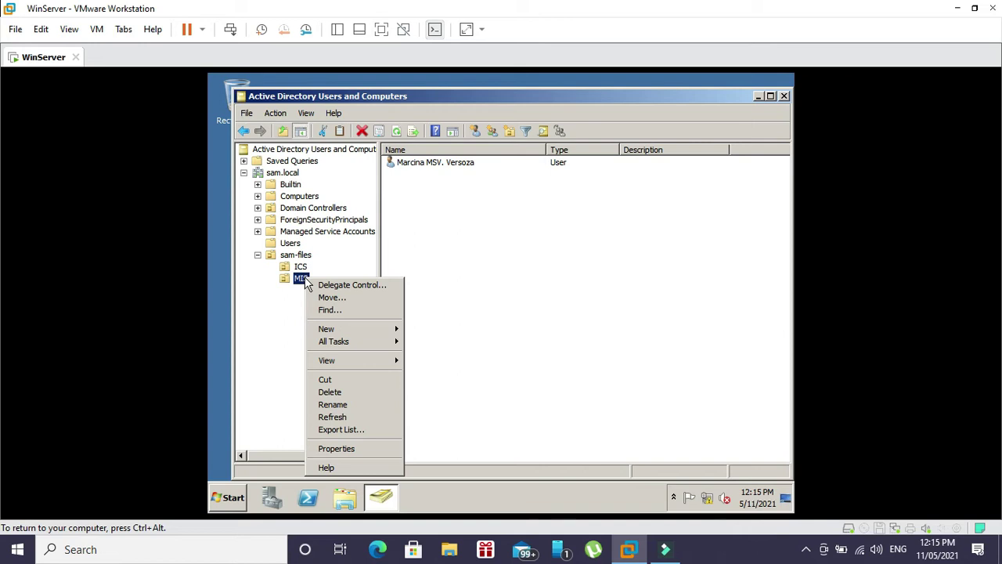
pyautogui.click(427, 171)
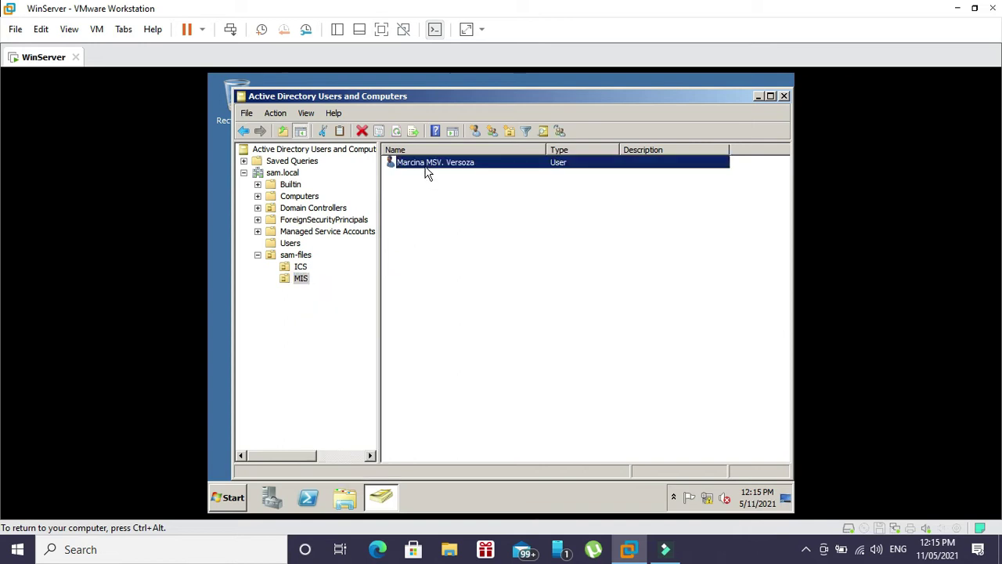
pyautogui.rightClick(426, 171)
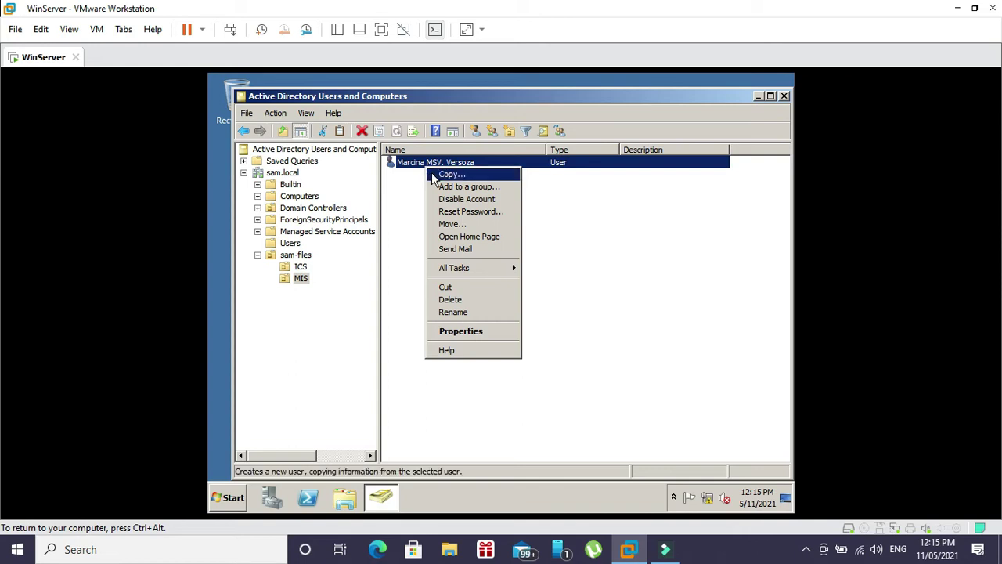
pyautogui.click(436, 176)
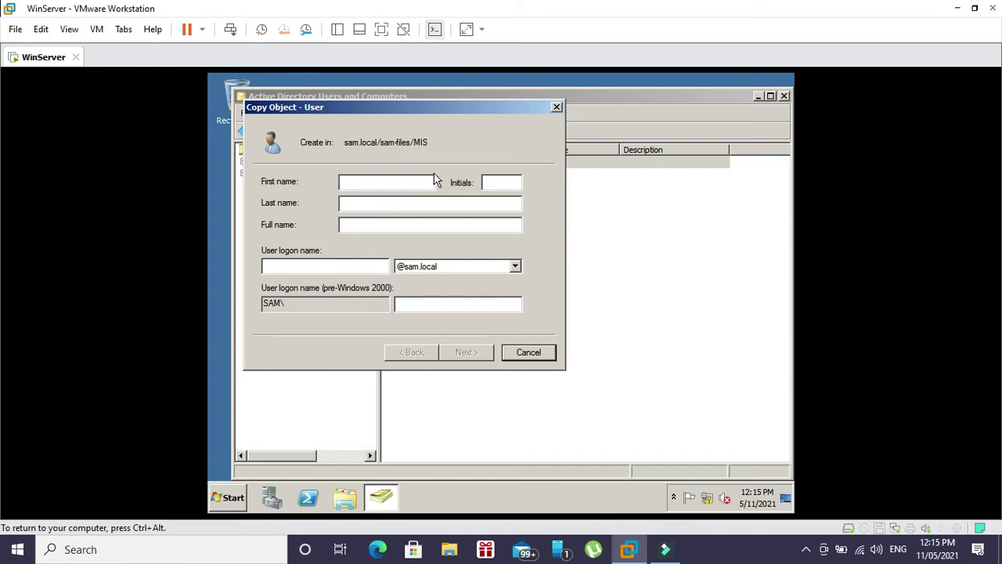
pyautogui.write('Kathryn')
pyautogui.press('Tab')
pyautogui.press('Tab')
pyautogui.write('Bernardo')
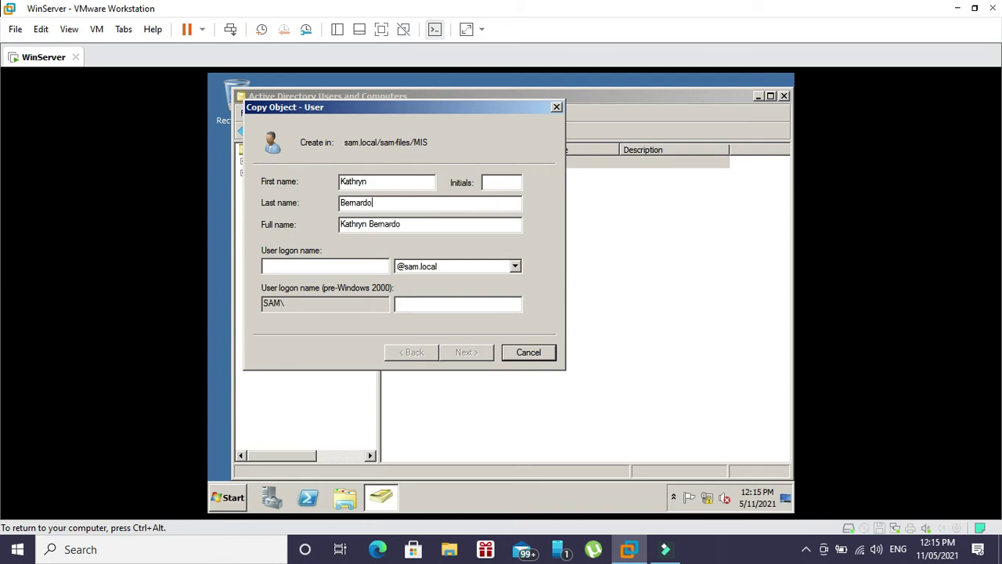
pyautogui.press('Tab')
pyautogui.press('Tab')
pyautogui.write('kath')
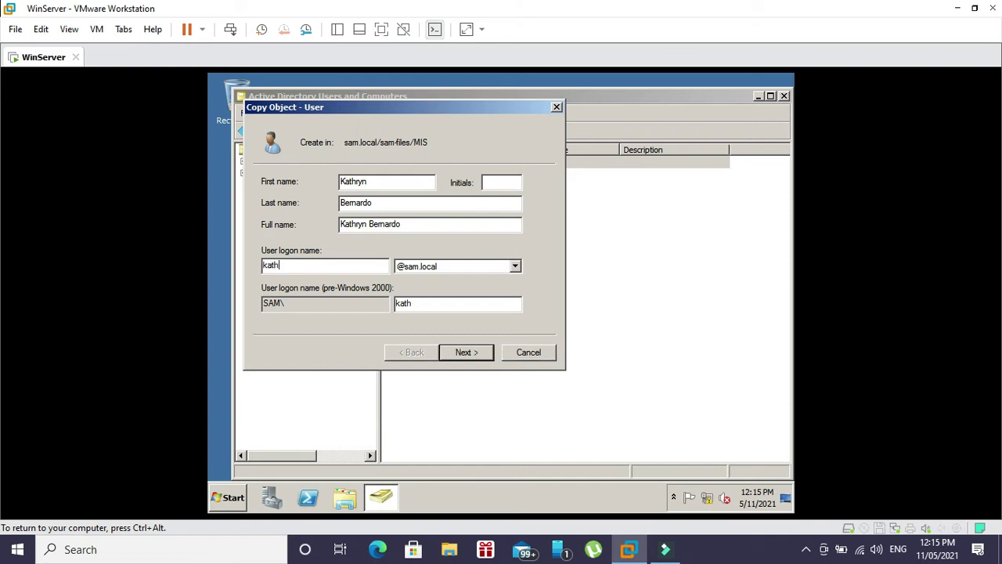
# - Set and confirm the copied user's password and finish creating the account
pyautogui.click(473, 351)
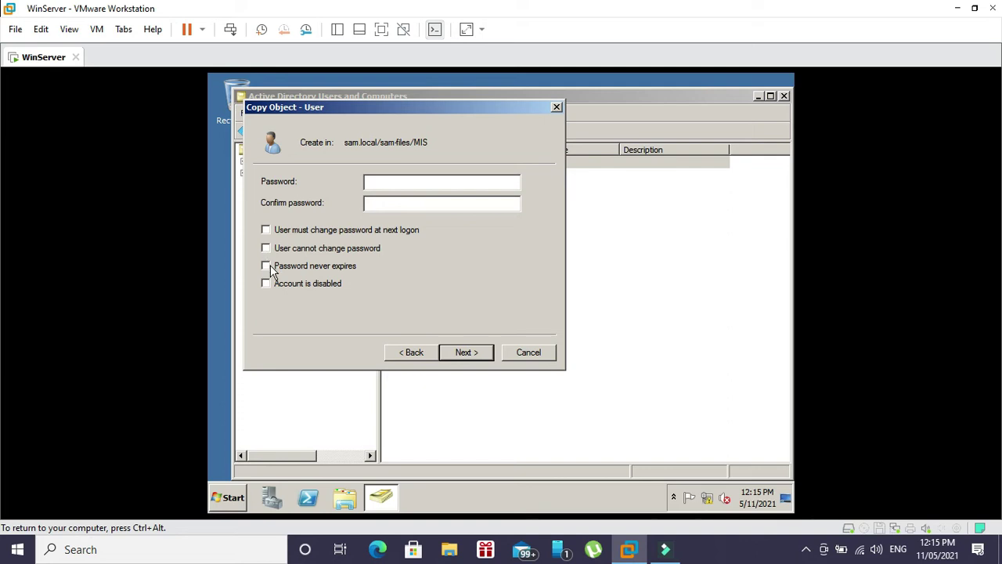
pyautogui.write('********')
pyautogui.press('Tab')
pyautogui.write('********')
pyautogui.click(462, 352)
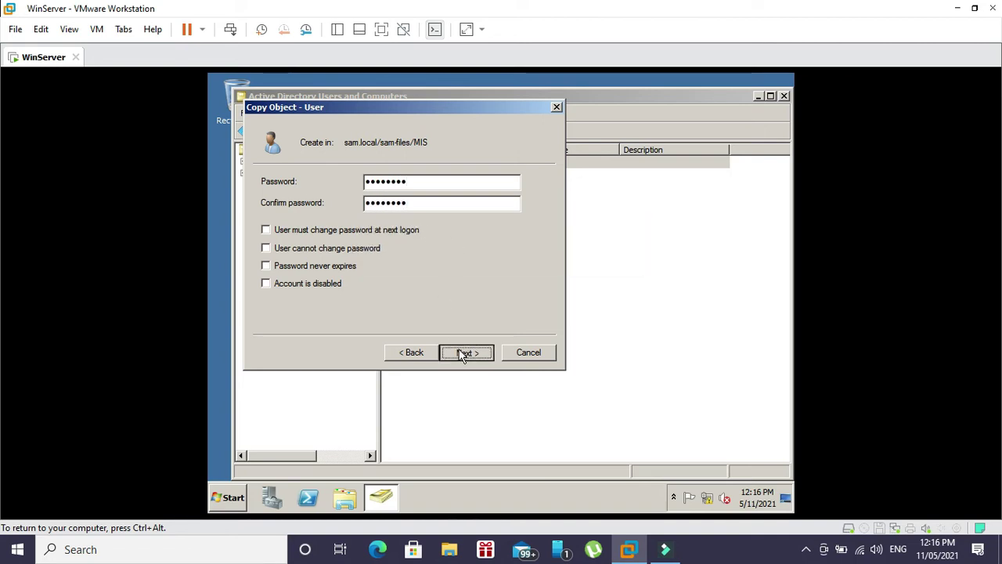
pyautogui.click(462, 352)
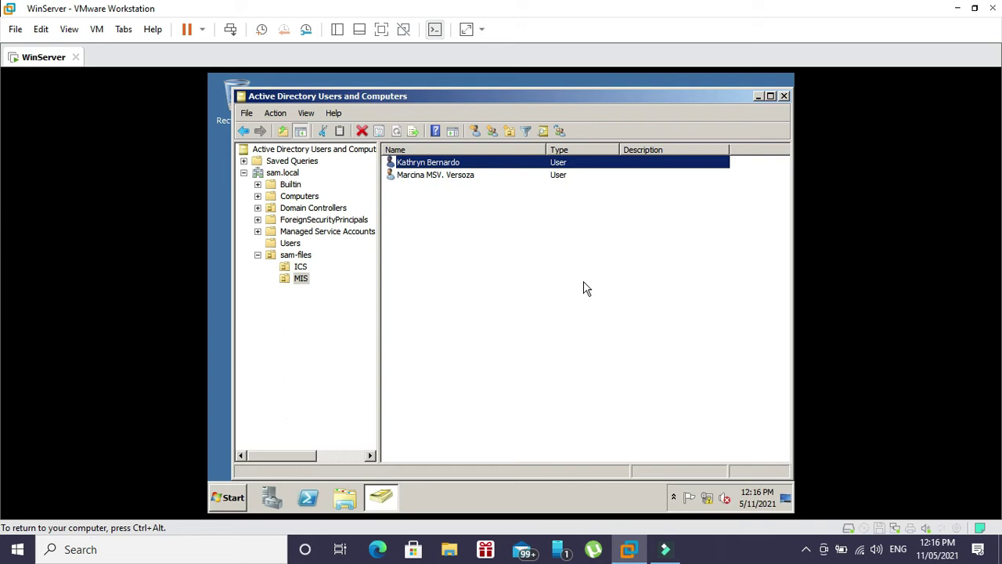
pyautogui.click(279, 173)
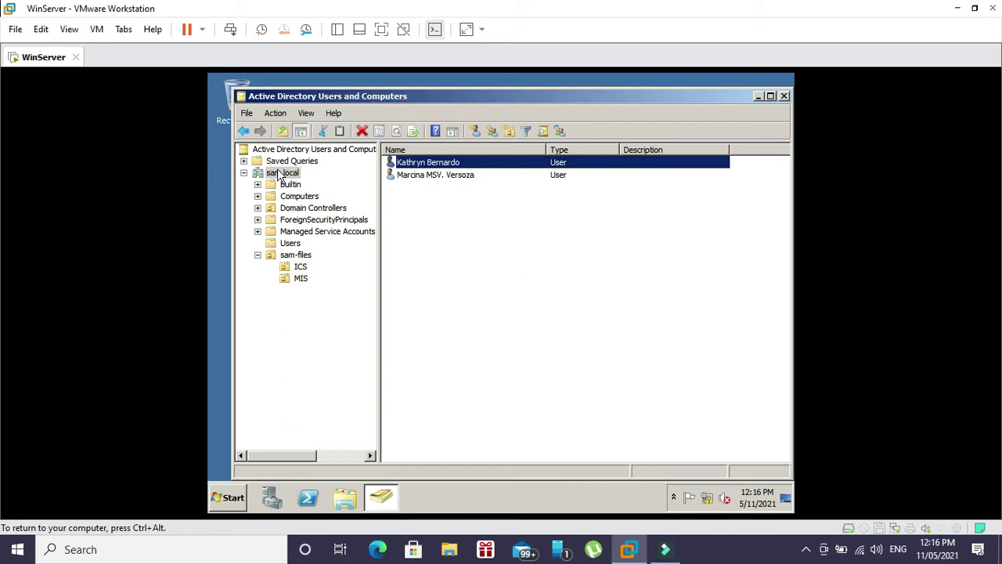
# - Create the SAM-Groups organizational unit directly under sam.local without deletion protection
pyautogui.rightClick(278, 170)
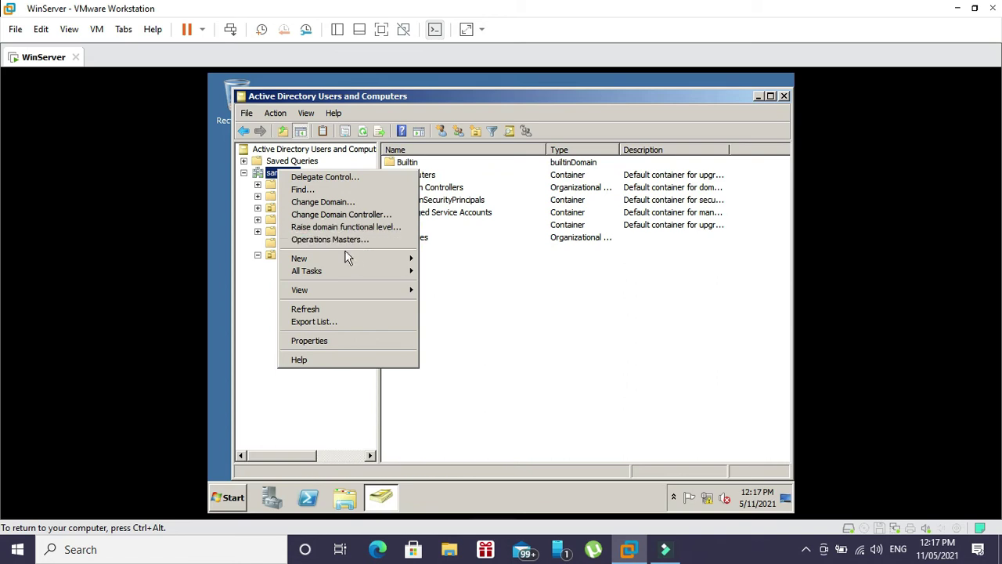
pyautogui.moveTo(358, 258)
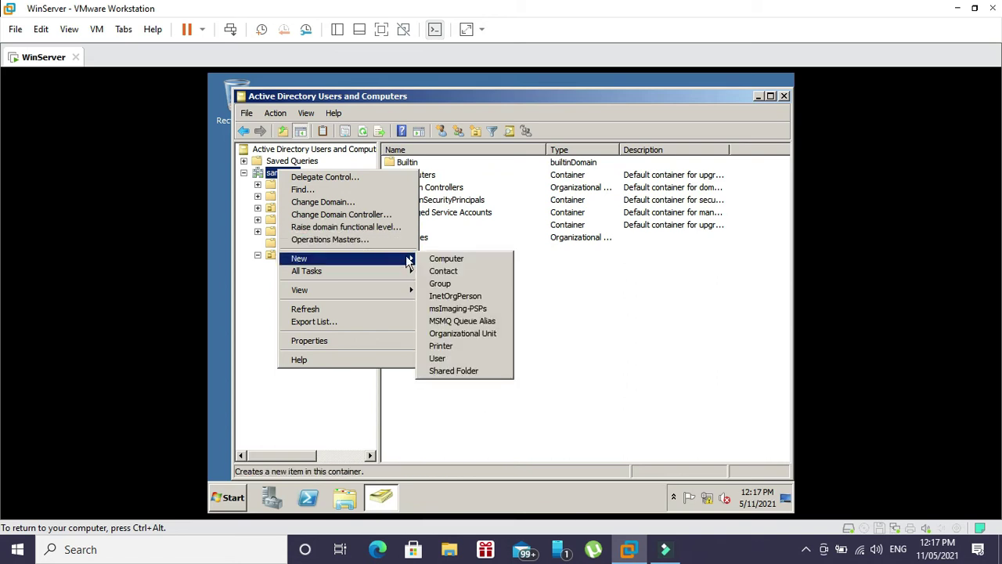
pyautogui.click(462, 333)
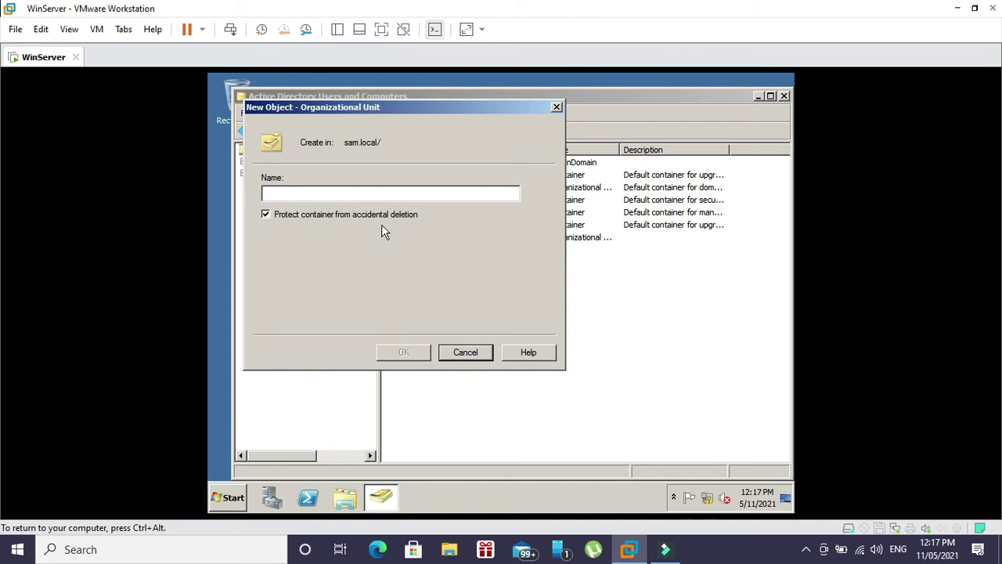
pyautogui.write('SAM')
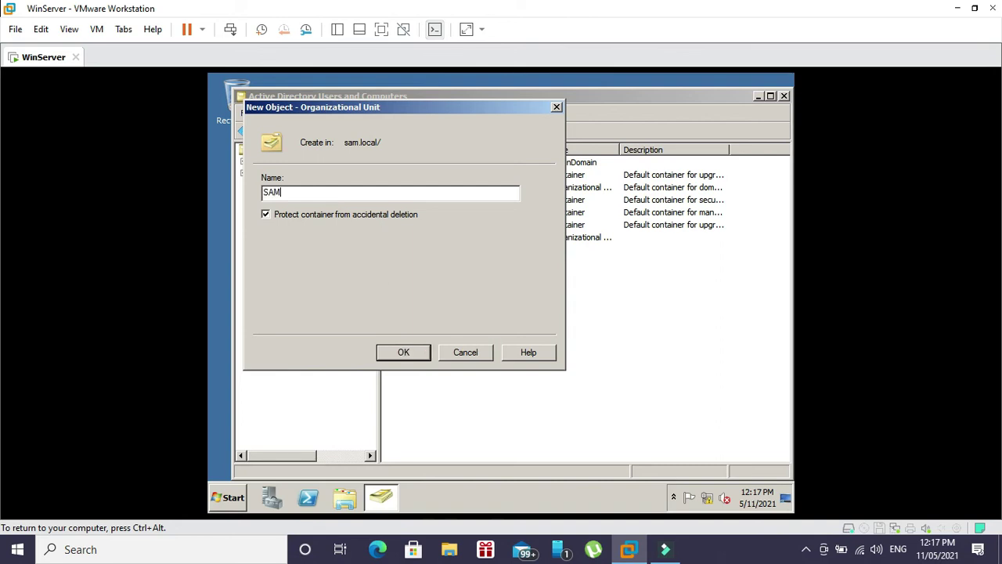
pyautogui.write('-Groups')
pyautogui.click(266, 214)
pyautogui.click(415, 356)
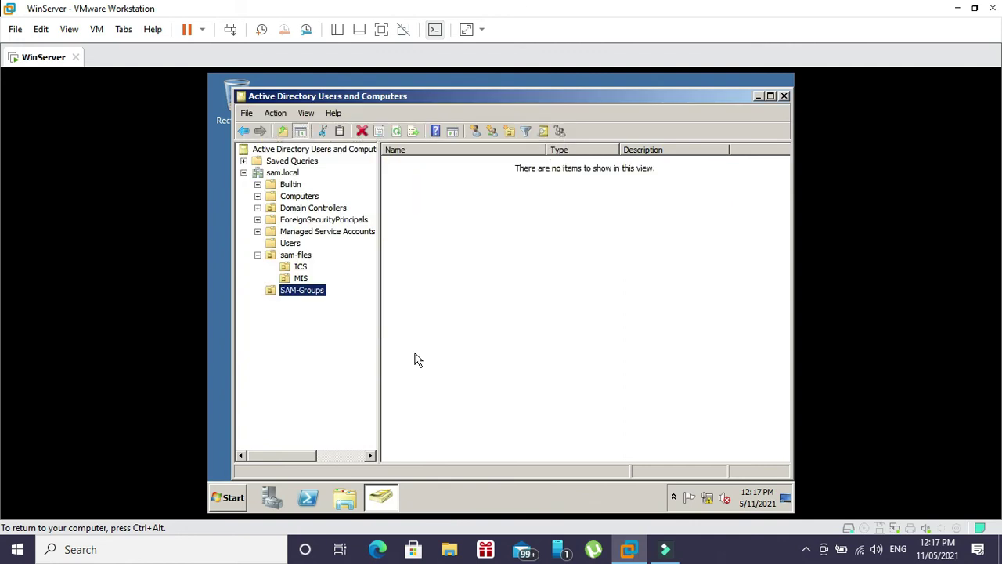
# - Create a global security group named MIS in the SAM-Groups unit
pyautogui.rightClick(297, 302)
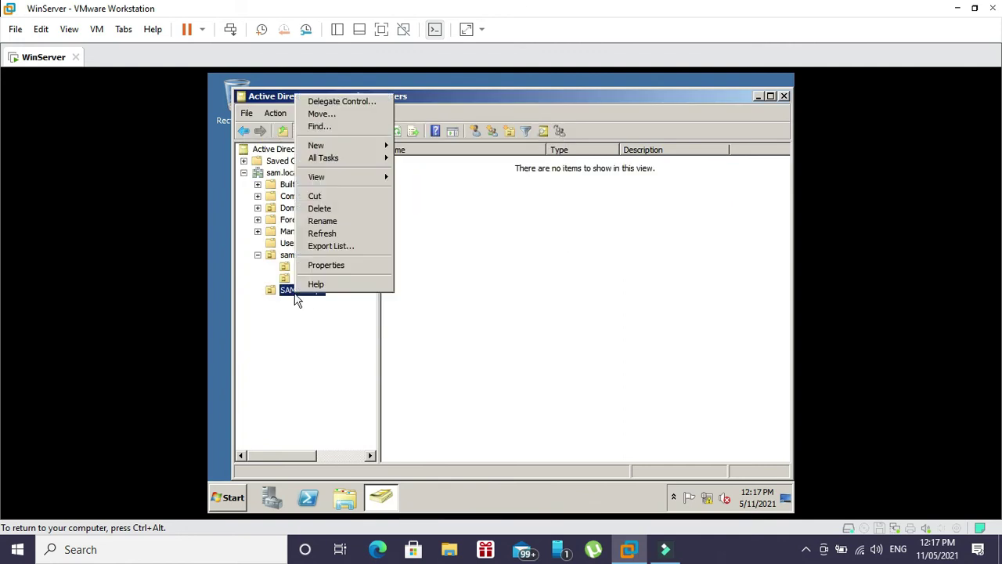
pyautogui.click(441, 297)
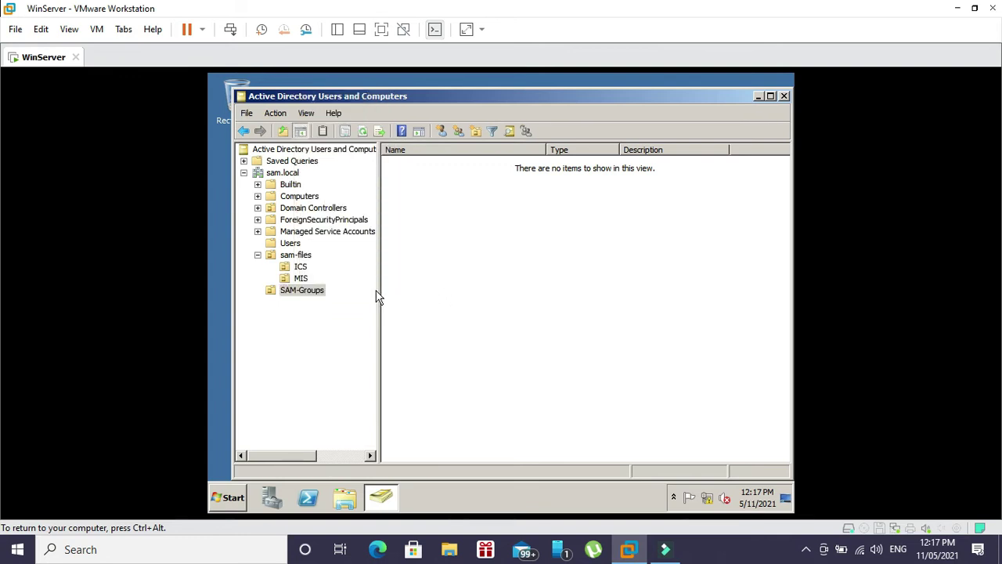
pyautogui.rightClick(323, 291)
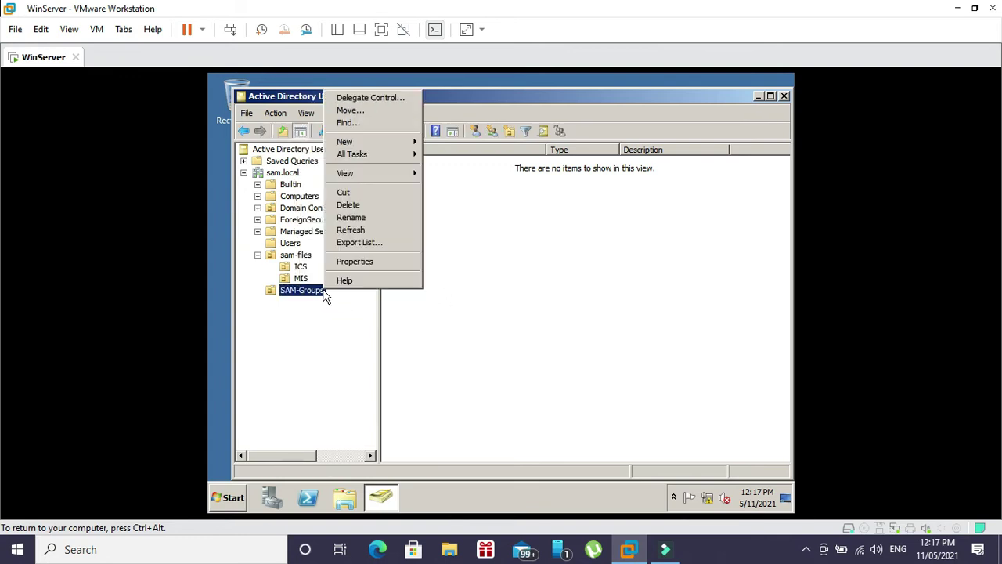
pyautogui.moveTo(384, 147)
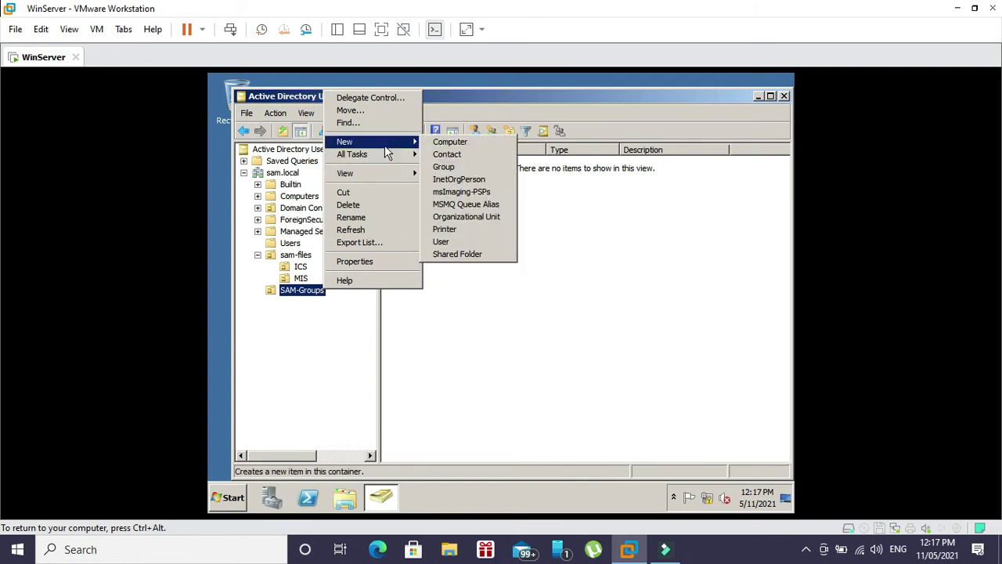
pyautogui.click(450, 172)
pyautogui.write('MIS')
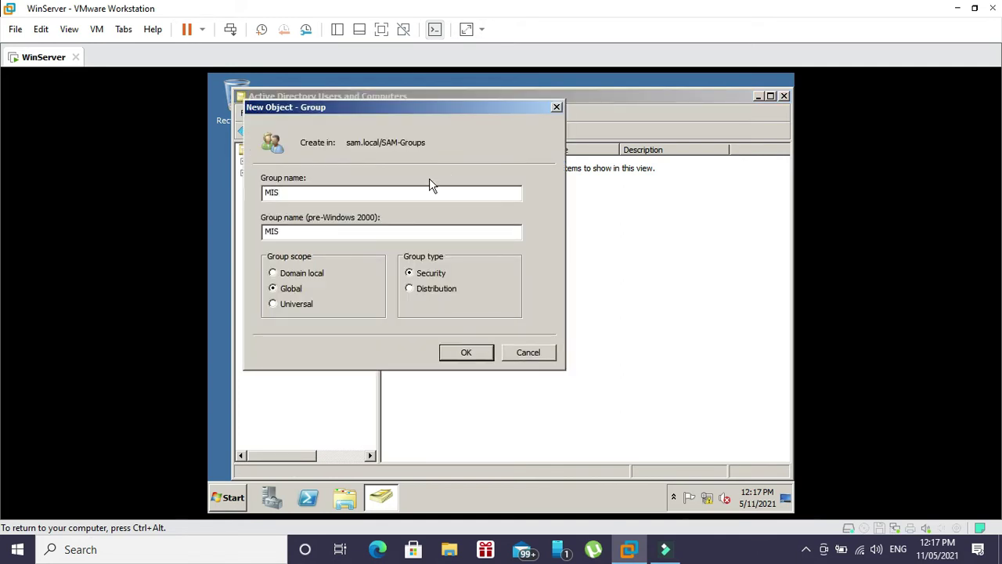
pyautogui.click(468, 354)
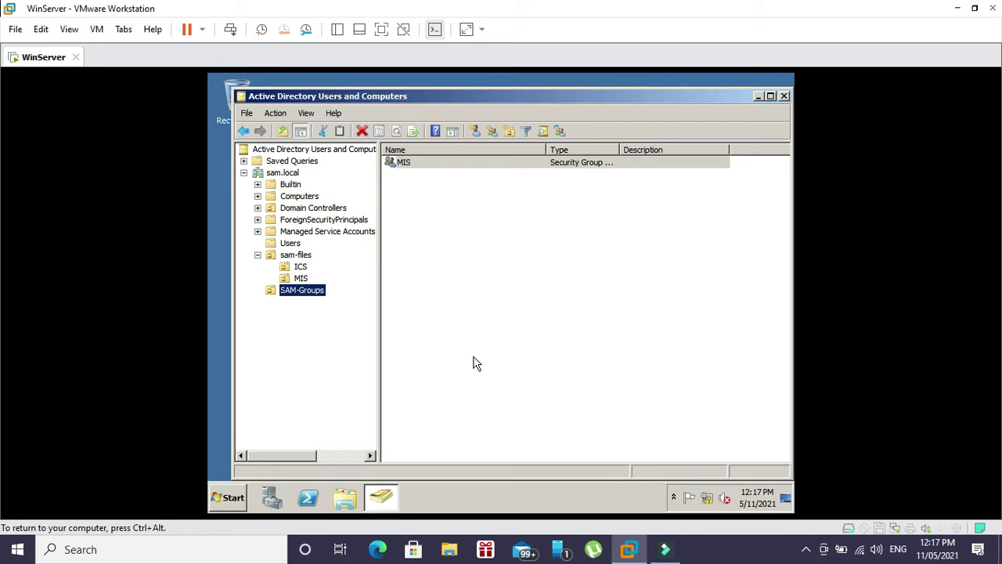
# - Open the MIS group's member list and start adding a member
pyautogui.doubleClick(405, 163)
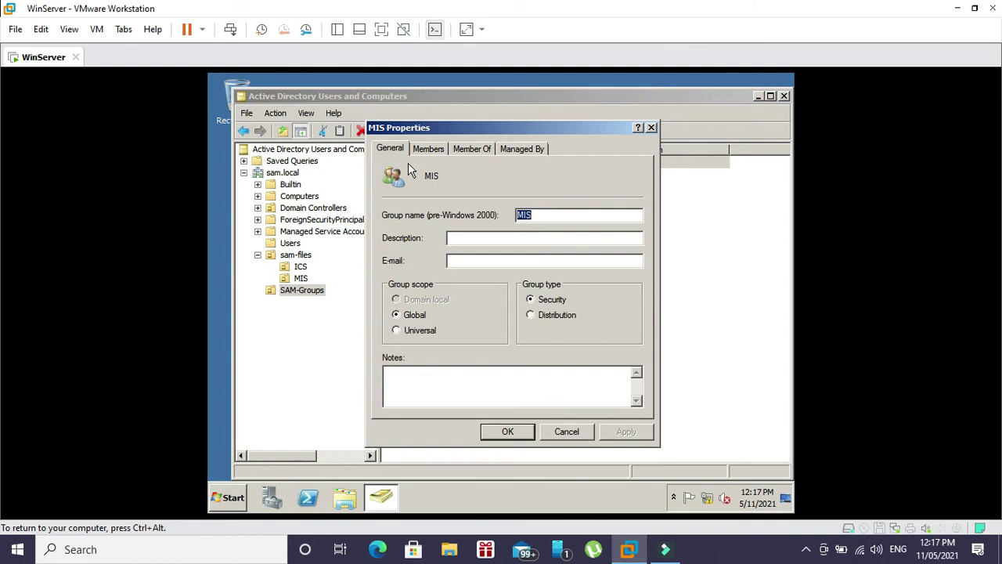
pyautogui.click(440, 149)
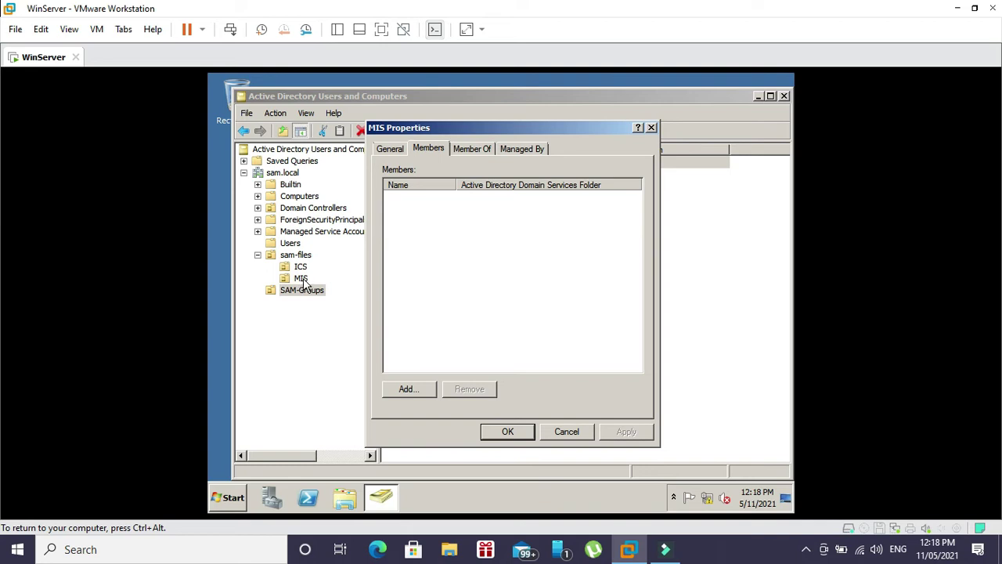
pyautogui.click(407, 389)
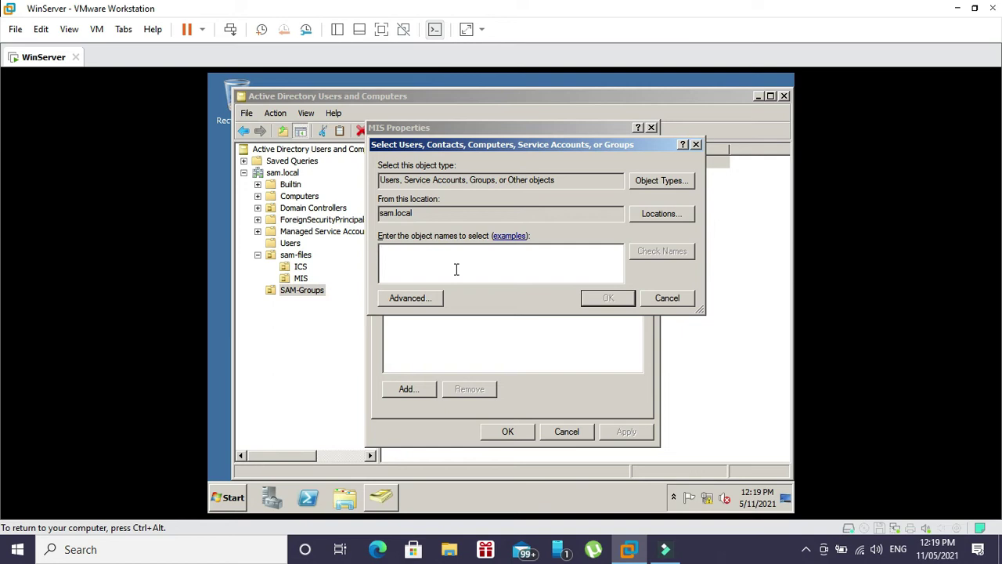
# - Resolve the MIS-unit user by their sam.local logon name with Check Names and add them
pyautogui.write('macrin')
pyautogui.click(632, 255)
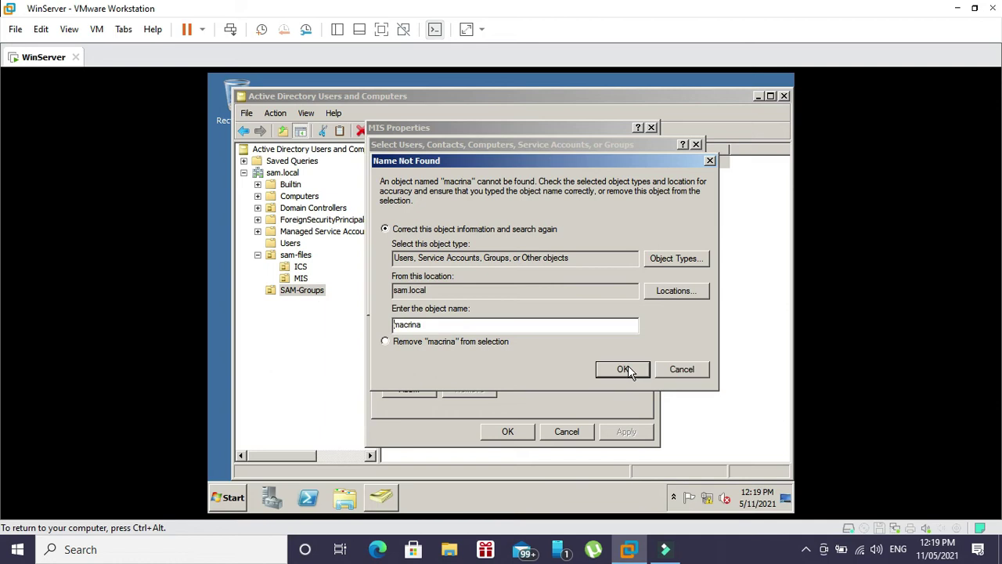
pyautogui.moveTo(468, 324); pyautogui.dragTo(340, 320)
pyautogui.click(621, 368)
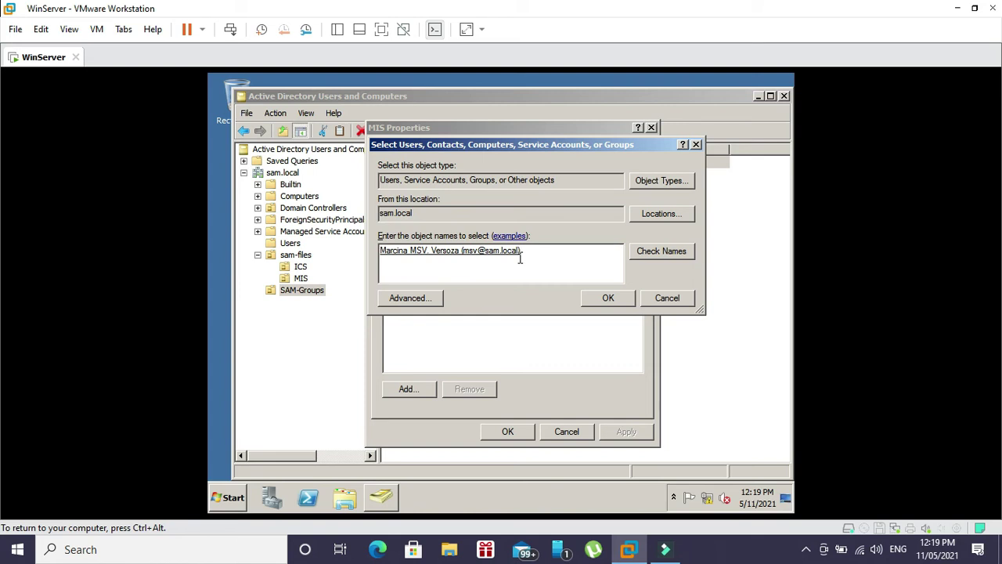
pyautogui.click(605, 298)
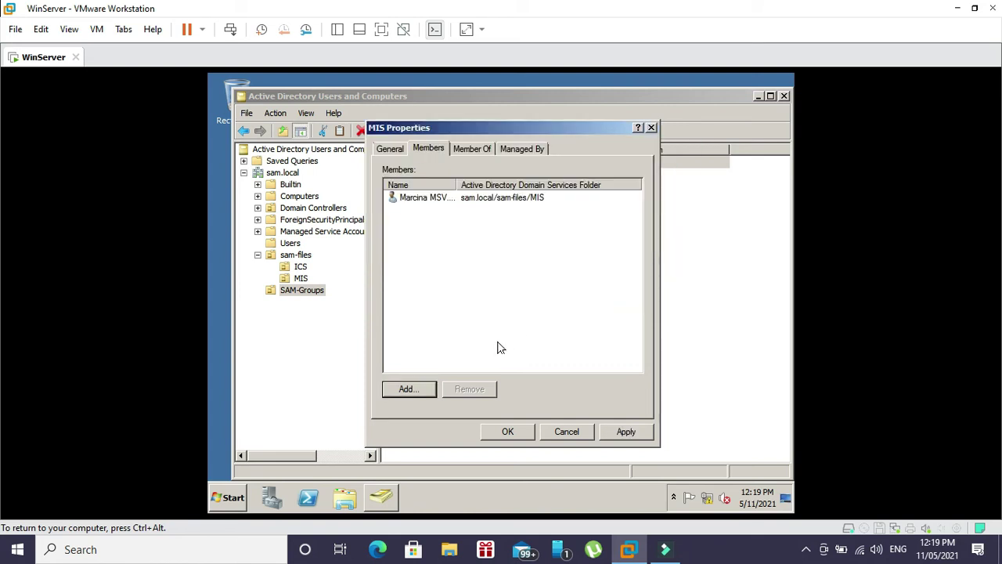
# - Begin adding a group member with the search location set to the sam-files/MIS unit
pyautogui.click(421, 387)
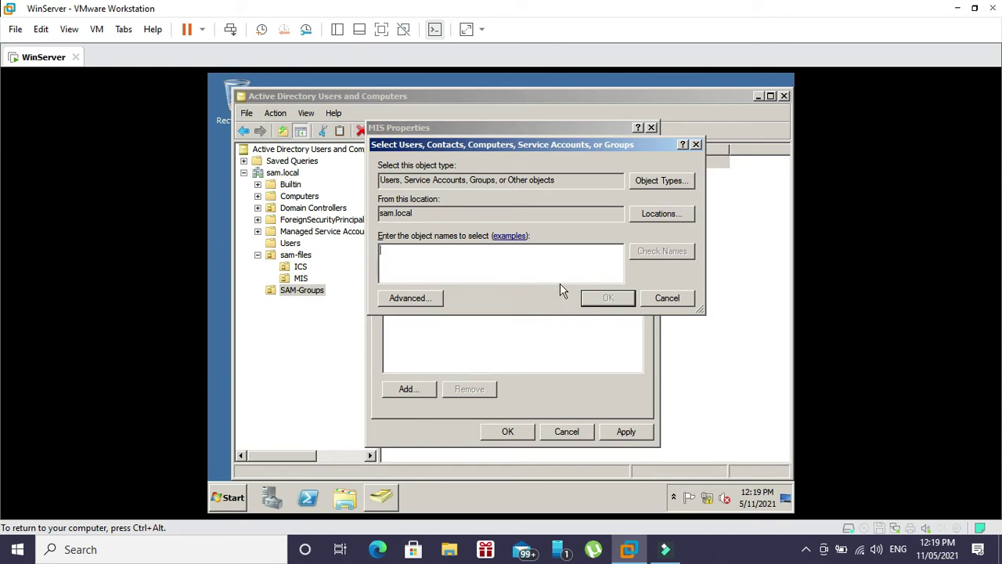
pyautogui.click(677, 219)
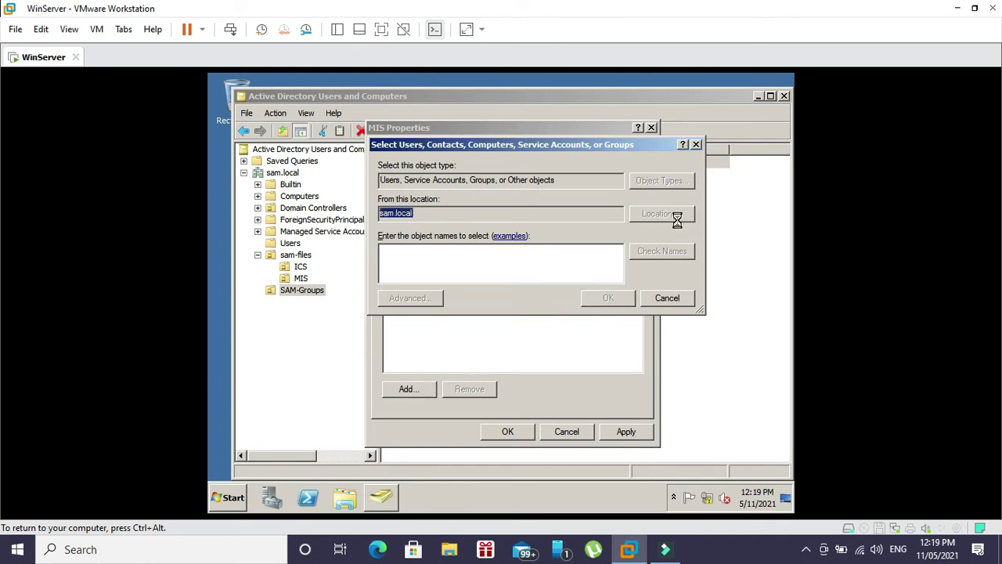
pyautogui.click(390, 220)
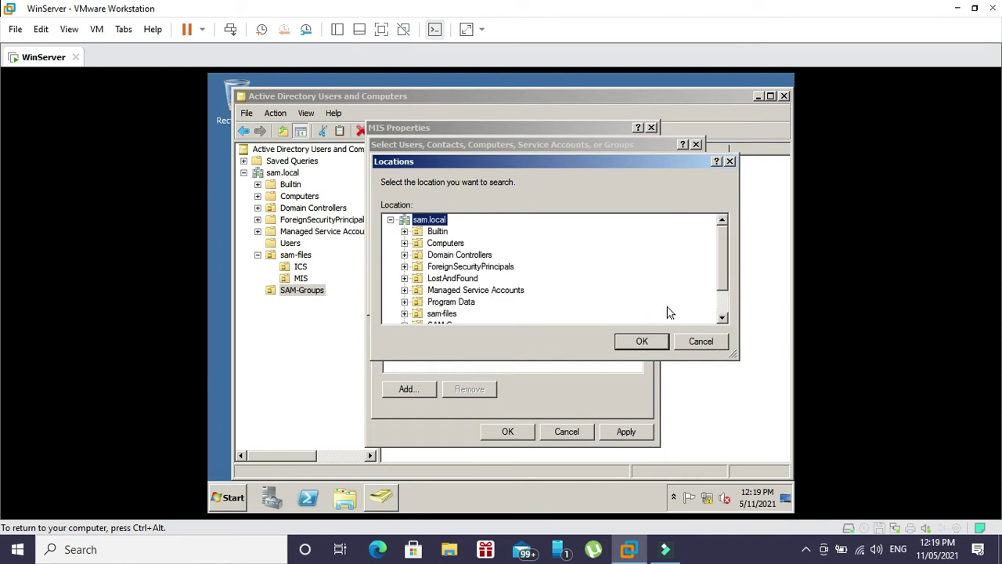
pyautogui.moveTo(723, 274); pyautogui.dragTo(723, 299)
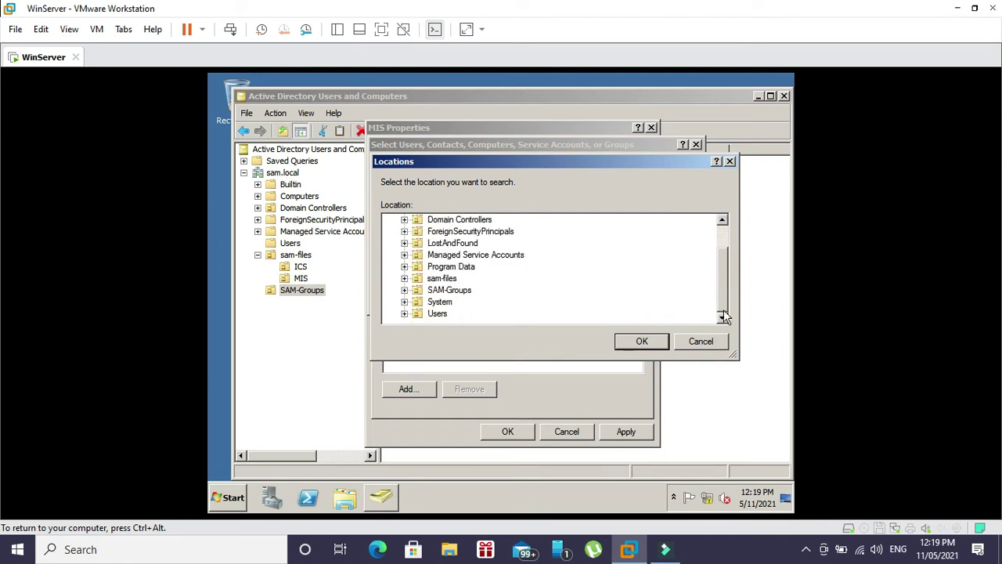
pyautogui.click(404, 278)
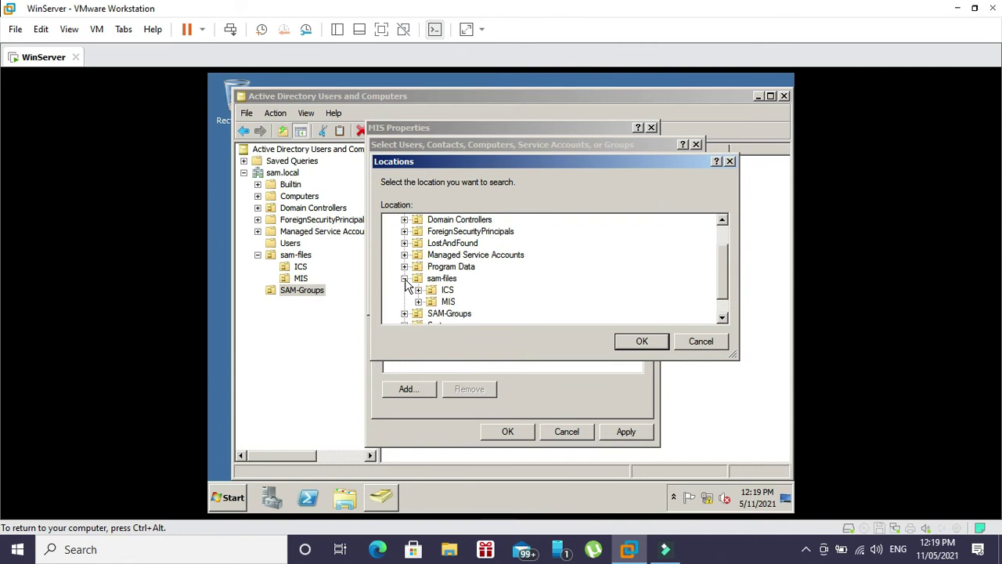
pyautogui.click(419, 302)
pyautogui.click(454, 302)
pyautogui.click(656, 347)
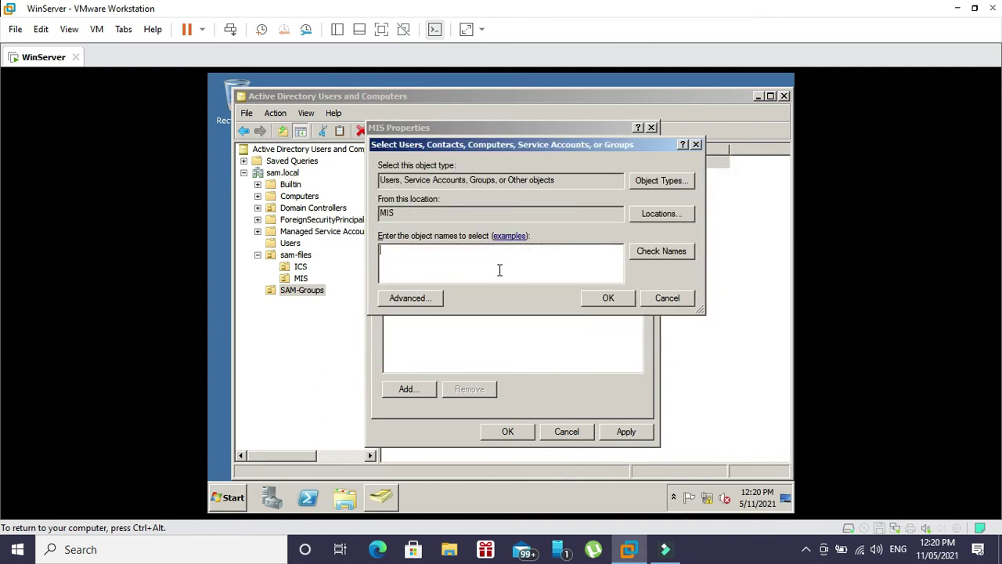
# - Enter the second MIS user's name, resolve and add them, and apply the membership
pyautogui.write('kathryan')
pyautogui.press('BackSpace')
pyautogui.press('BackSpace')
pyautogui.write('n')
pyautogui.click(636, 251)
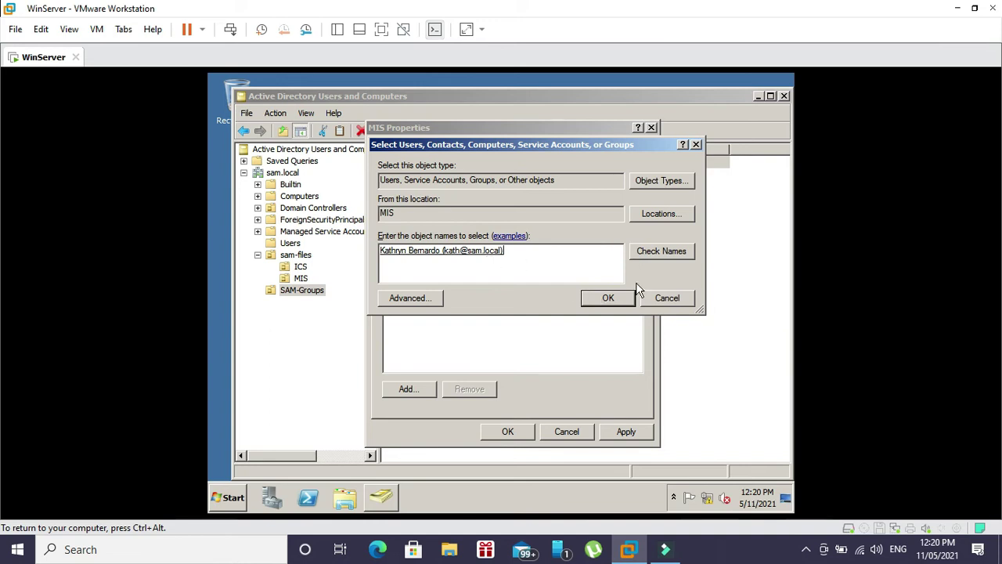
pyautogui.click(602, 297)
pyautogui.click(540, 202)
pyautogui.click(448, 391)
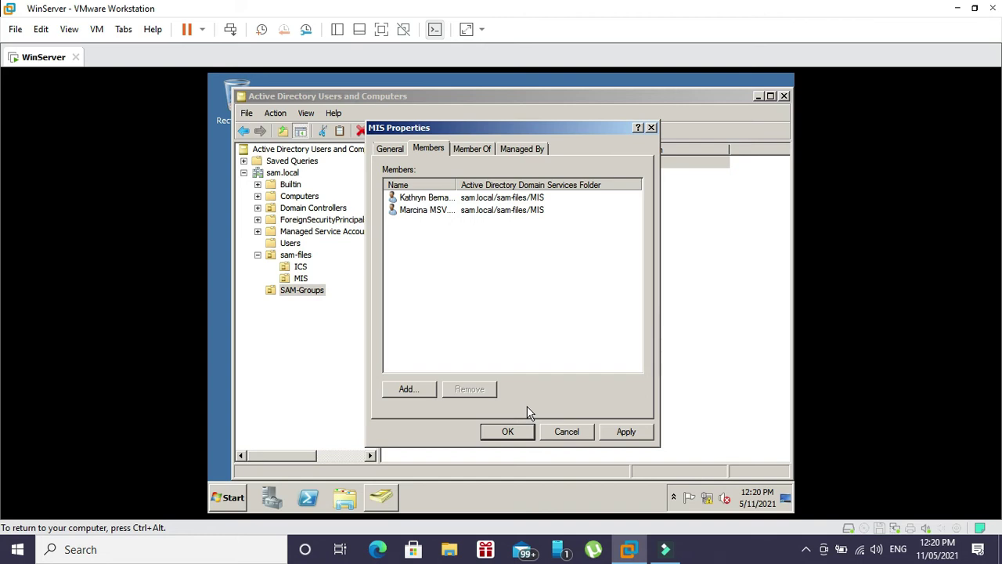
pyautogui.click(614, 431)
pyautogui.click(507, 431)
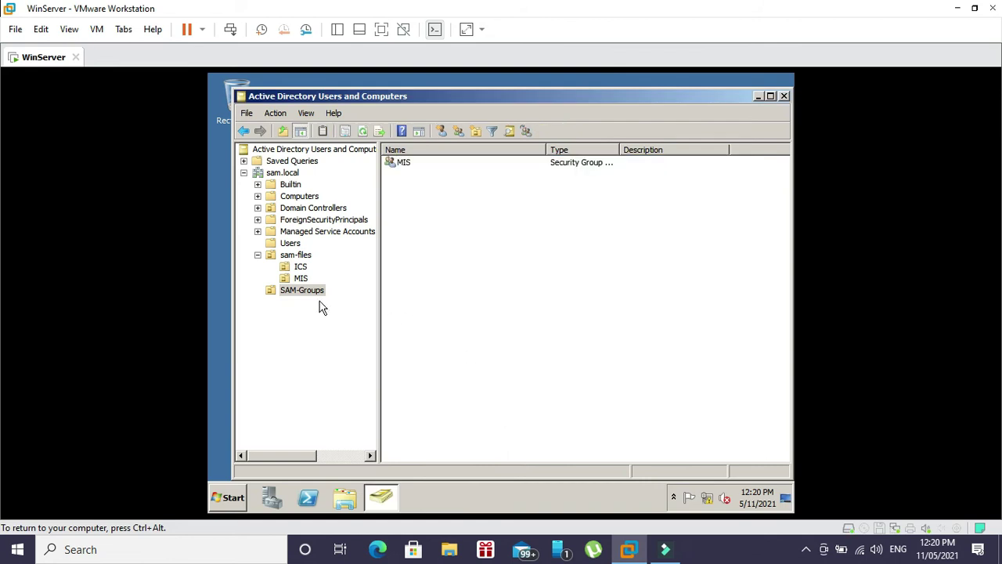
# - Reopen the MIS group's properties to verify its two-member list, then close it
pyautogui.click(408, 164)
pyautogui.doubleClick(407, 164)
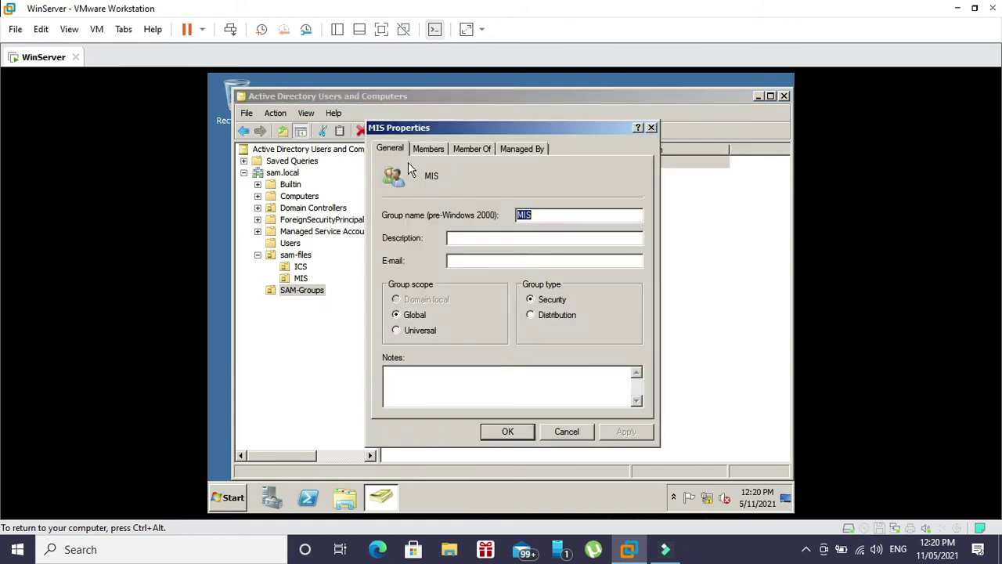
pyautogui.click(438, 150)
pyautogui.click(429, 197)
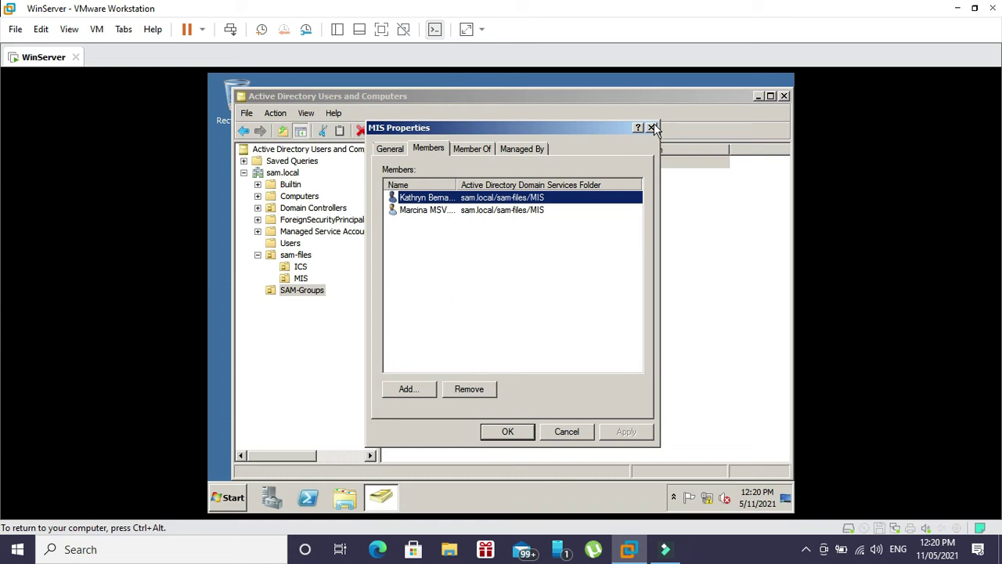
pyautogui.click(651, 128)
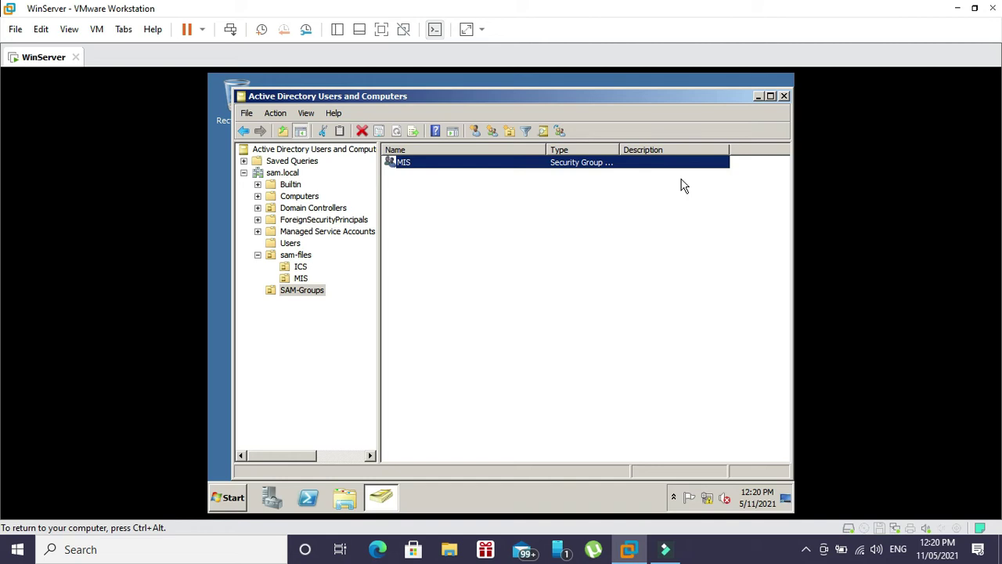
# - Close Active Directory Users and Computers and refresh the desktop
pyautogui.click(783, 96)
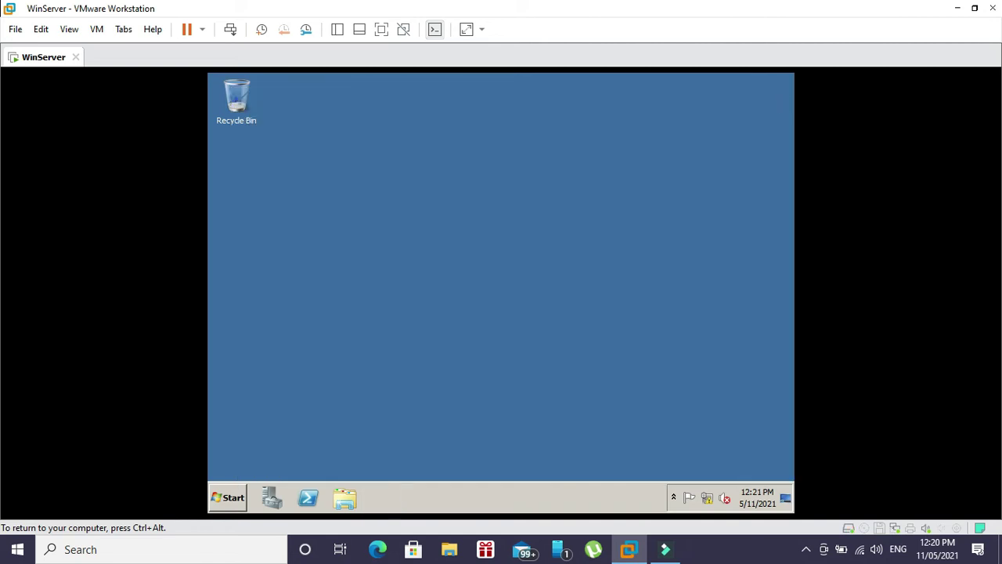
pyautogui.rightClick(208, 410)
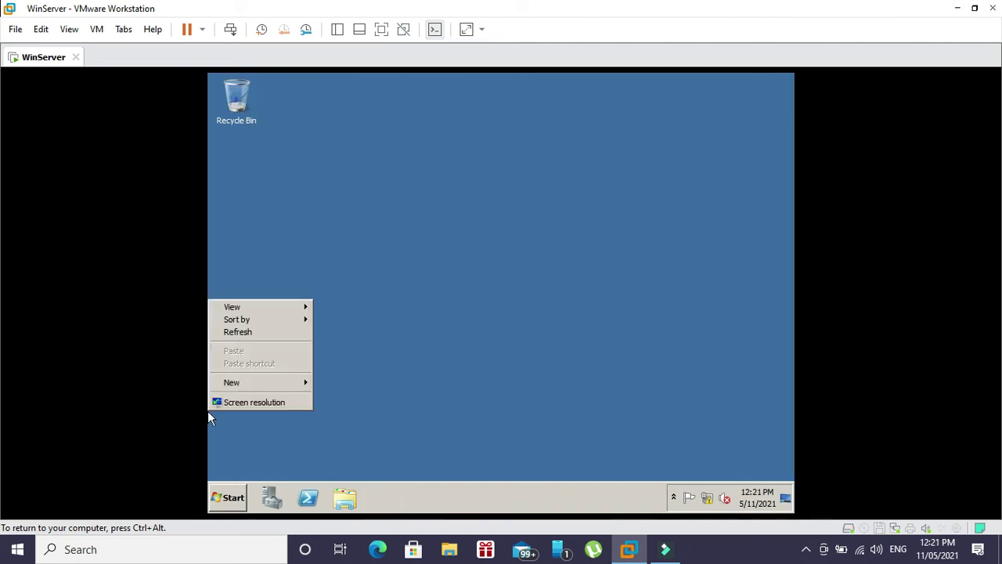
pyautogui.click(251, 335)
# - Launch Server Manager and start Add Roles from the Roles summary
pyautogui.click(232, 498)
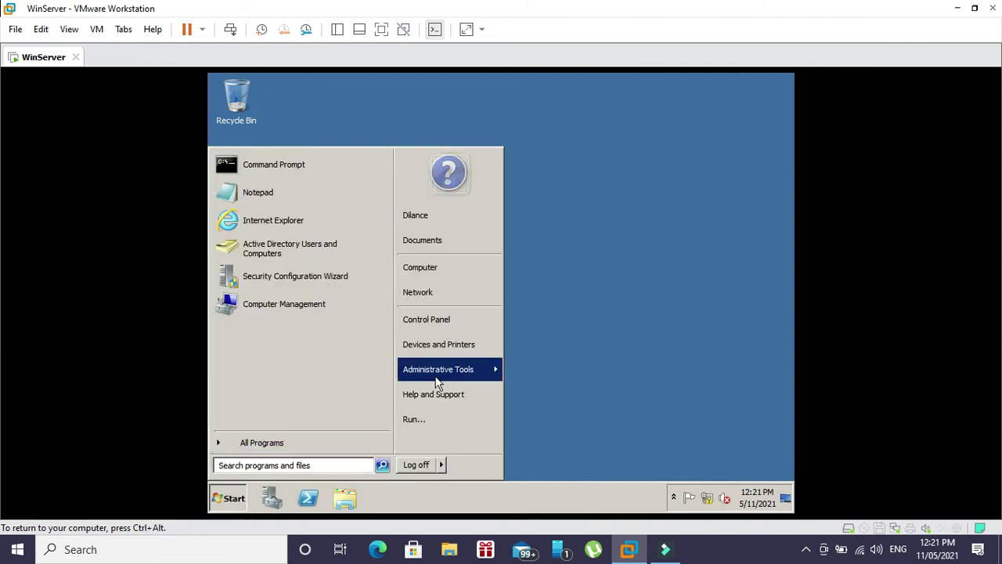
pyautogui.click(272, 493)
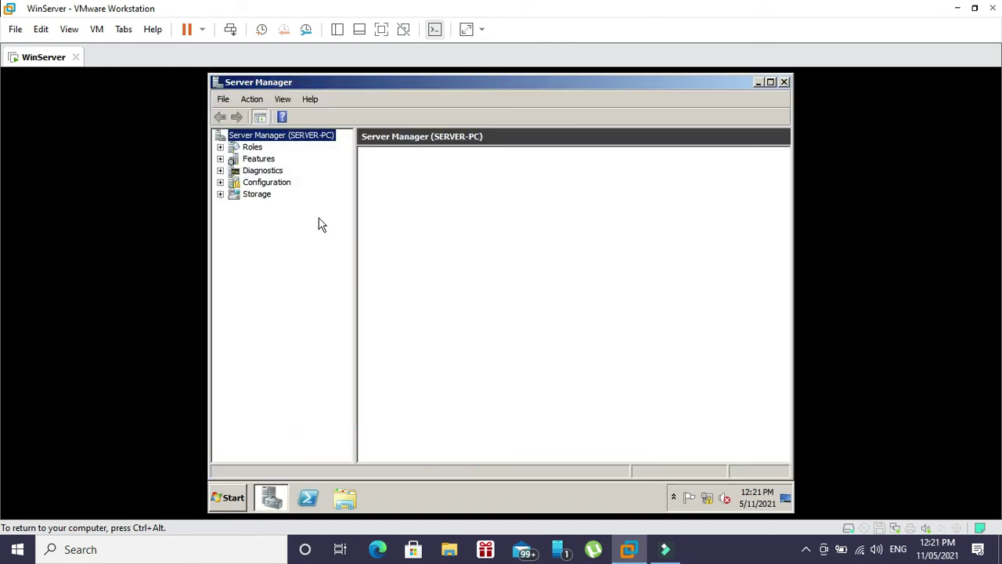
pyautogui.click(220, 147)
pyautogui.click(245, 150)
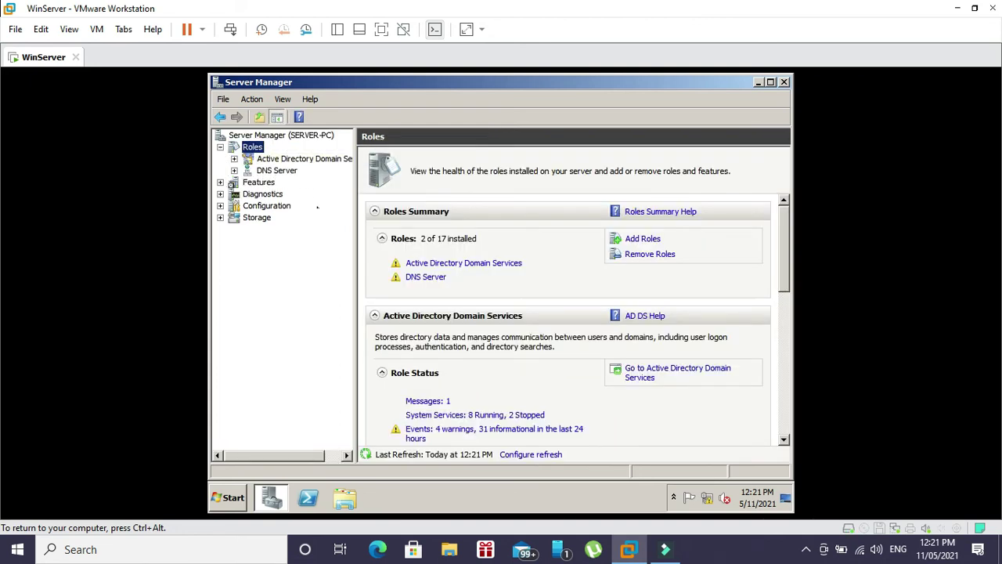
pyautogui.click(637, 239)
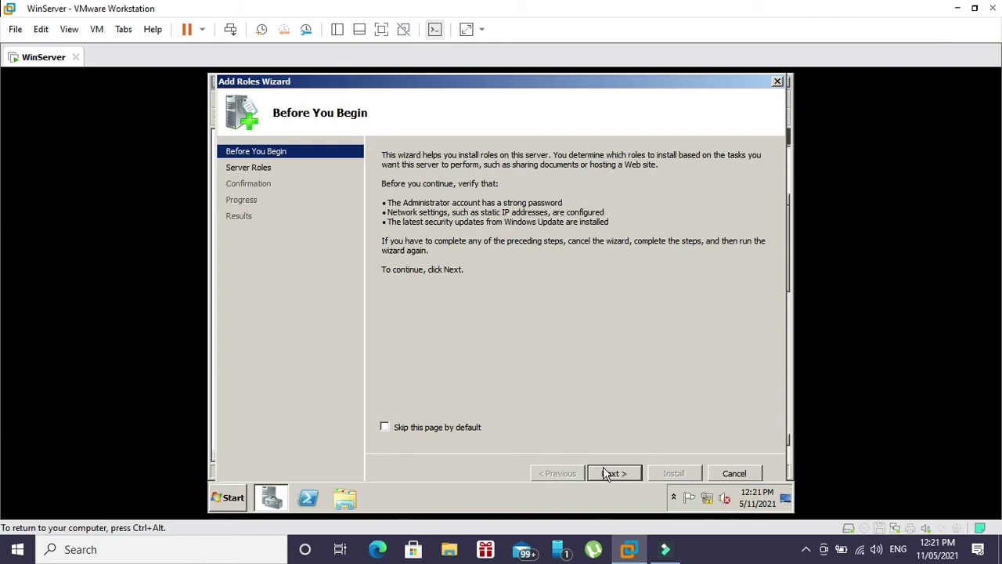
# - Select DHCP Server as the role and keep the 192.168.116.130 network connection binding
pyautogui.click(604, 470)
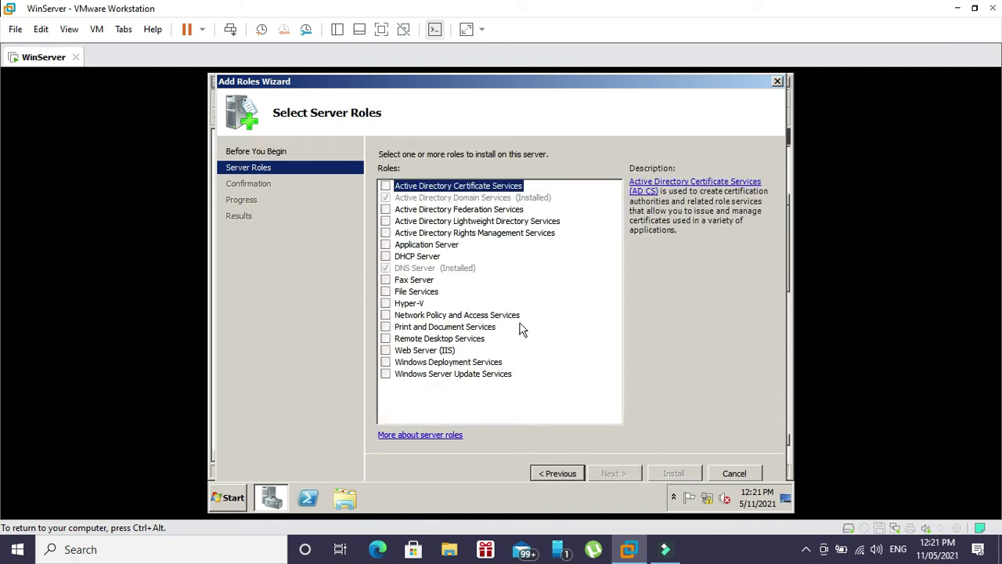
pyautogui.click(386, 256)
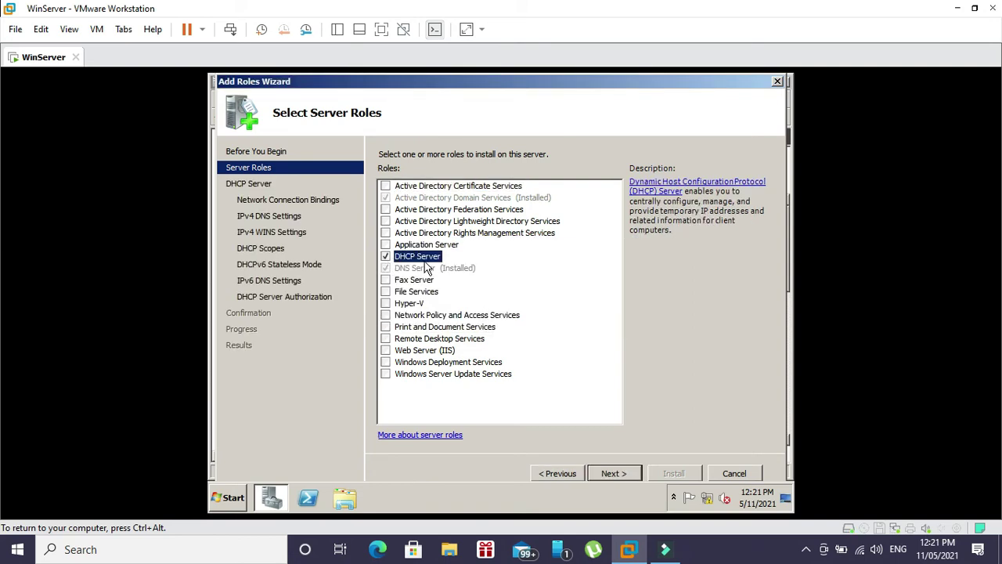
pyautogui.click(607, 474)
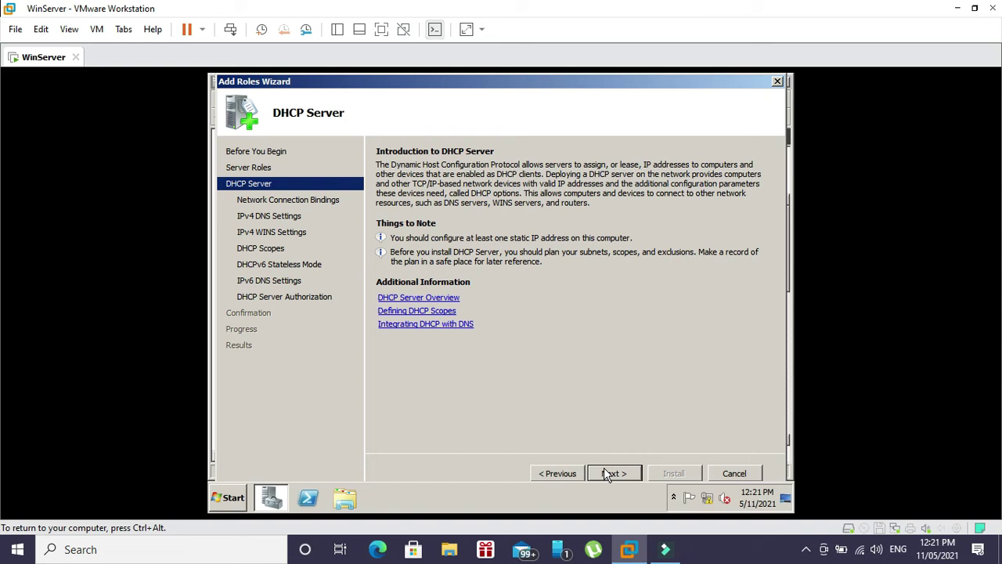
pyautogui.click(603, 467)
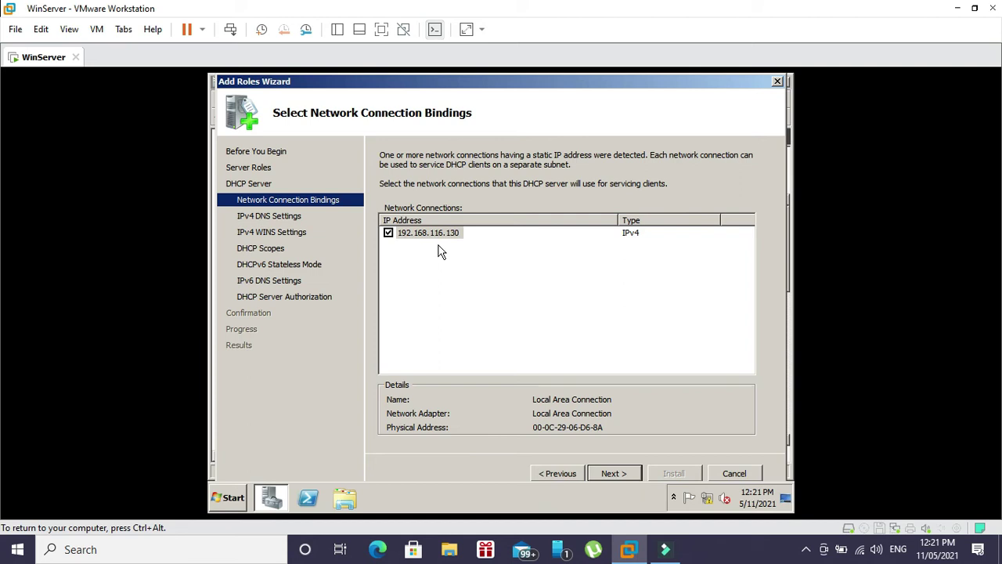
pyautogui.click(615, 475)
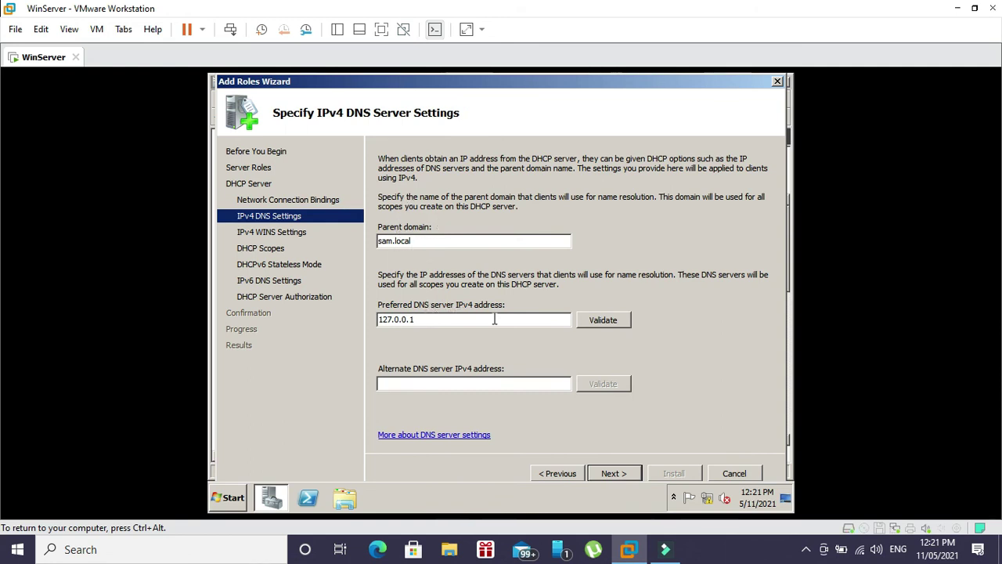
# - Replace preferred DNS 127.0.0.1 with 192.168.116.1 and validate it, which reports no response
pyautogui.click(591, 327)
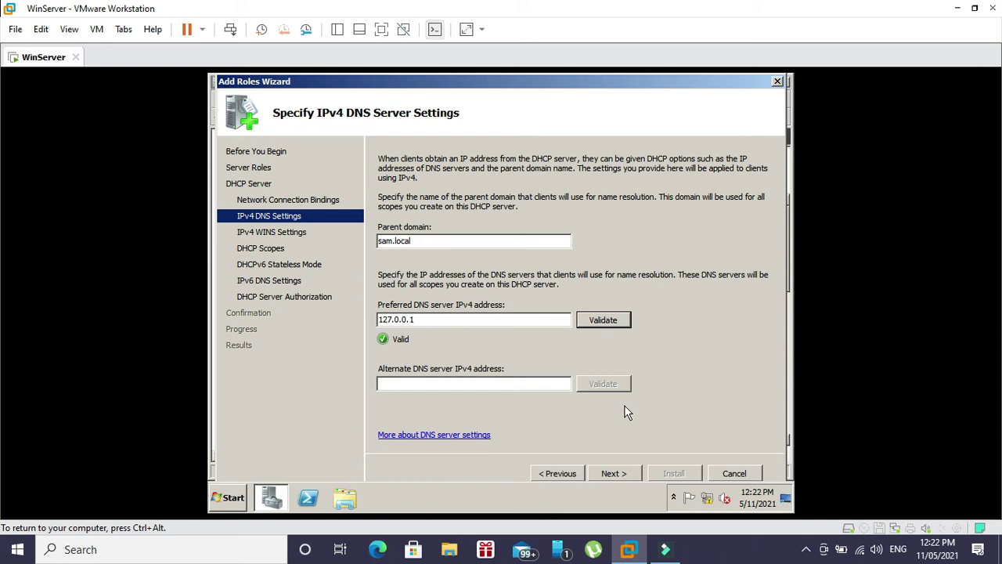
pyautogui.click(411, 319)
pyautogui.moveTo(411, 319); pyautogui.dragTo(344, 317)
pyautogui.write('192')
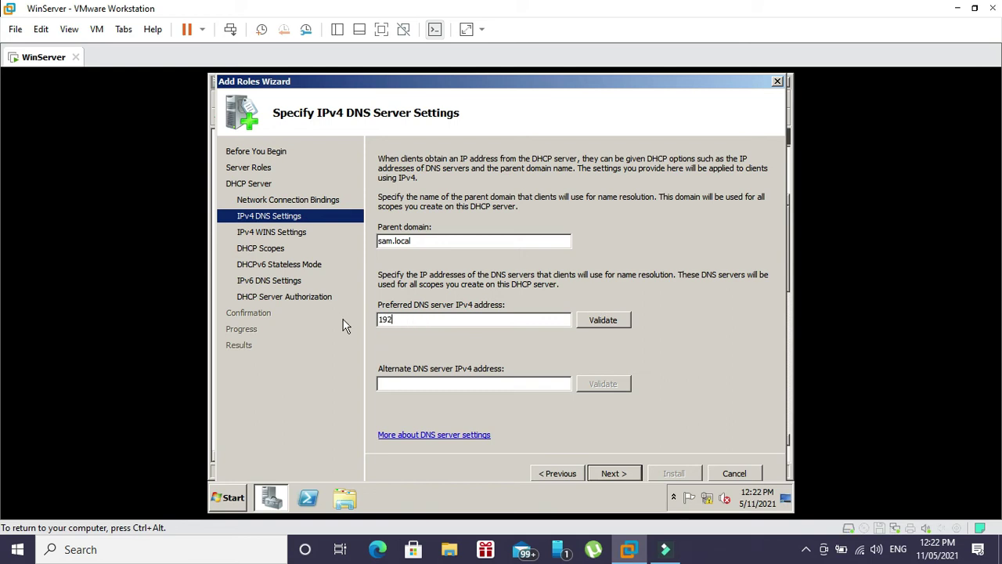
pyautogui.write('.168.116.1')
pyautogui.click(626, 320)
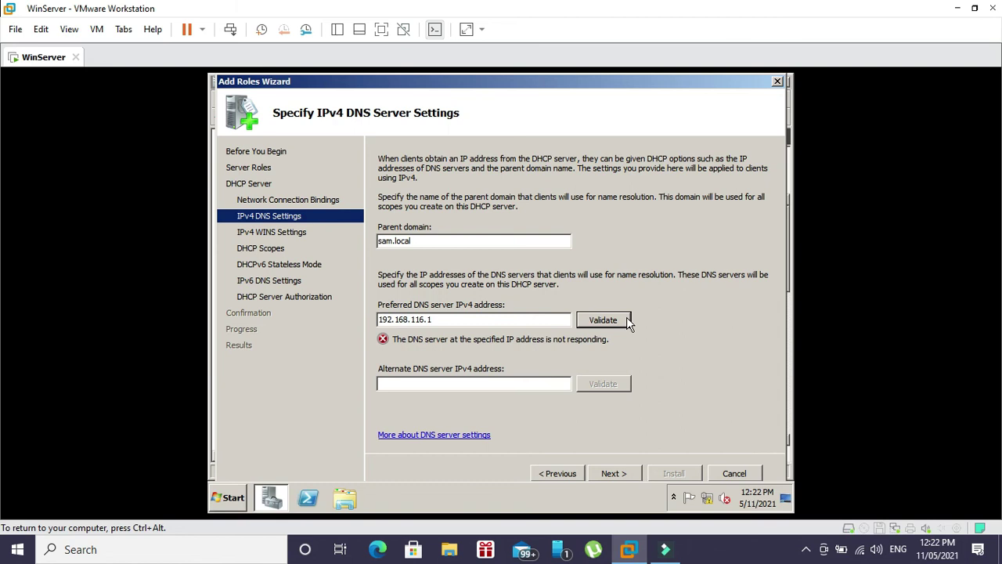
pyautogui.click(241, 497)
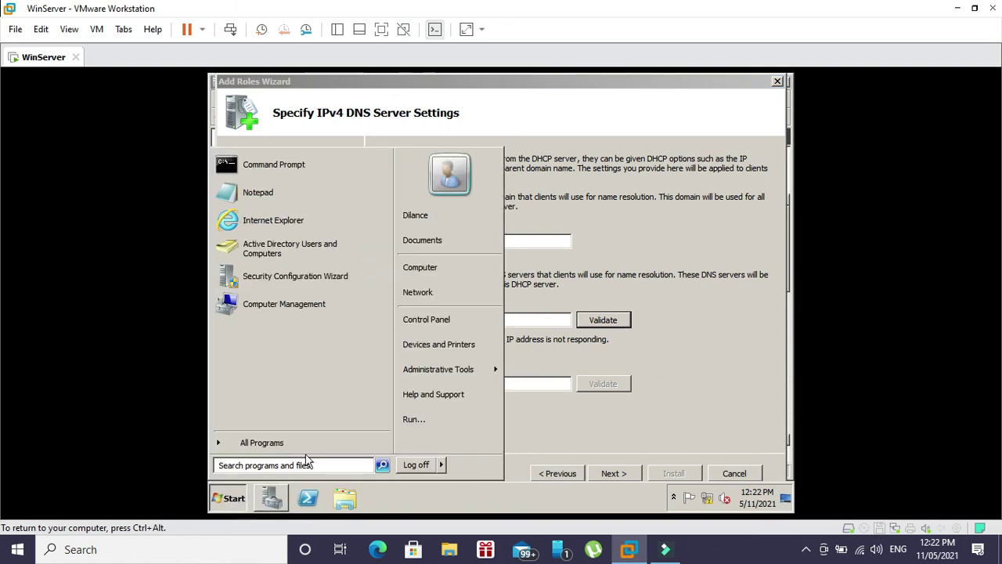
# - Open the Network window, dismiss the network discovery notice, and close it
pyautogui.click(418, 295)
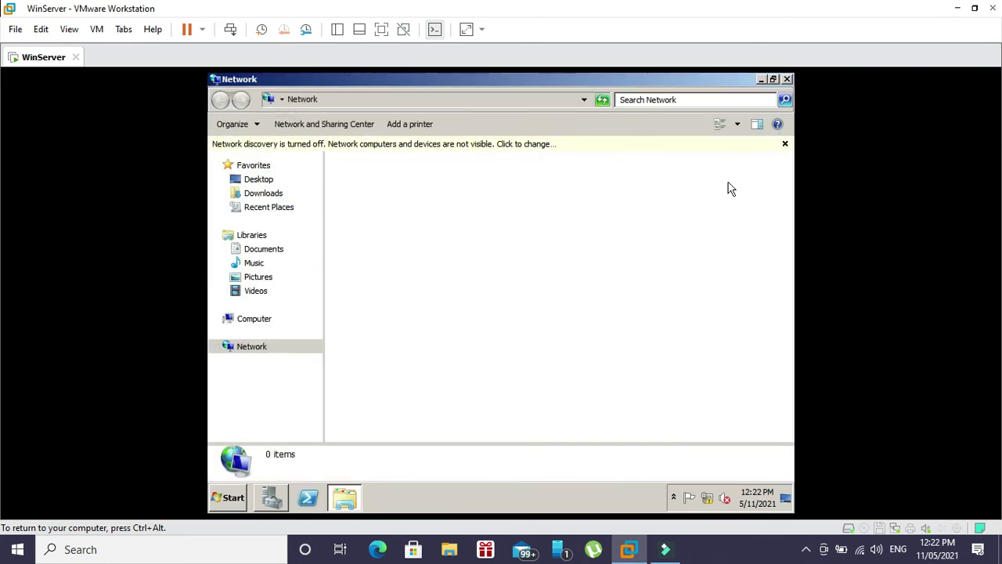
pyautogui.click(784, 144)
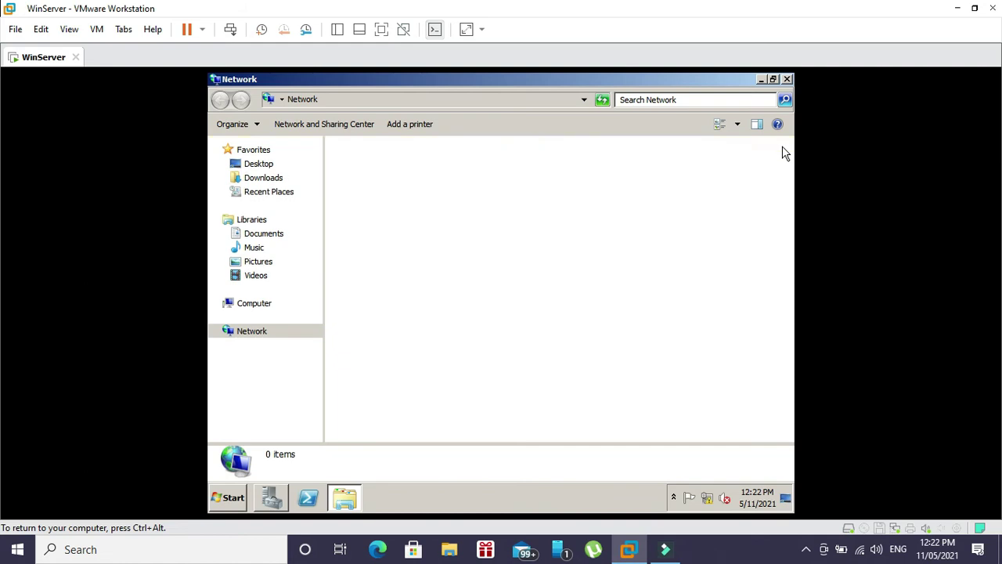
pyautogui.click(789, 82)
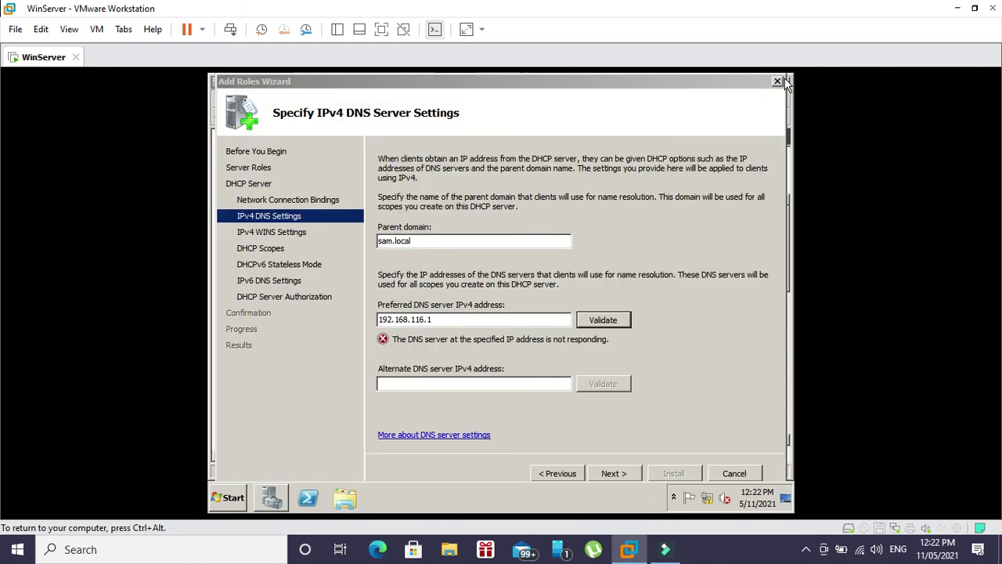
# - Search Start for 'network', then open Network and Sharing Center's adapter settings
pyautogui.rightClick(223, 502)
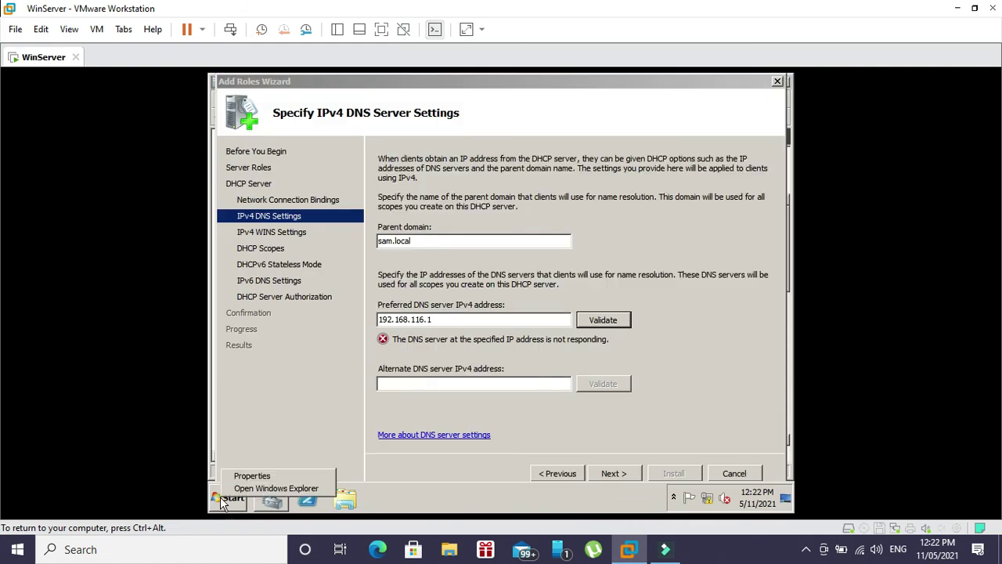
pyautogui.click(223, 501)
pyautogui.click(257, 467)
pyautogui.write('network')
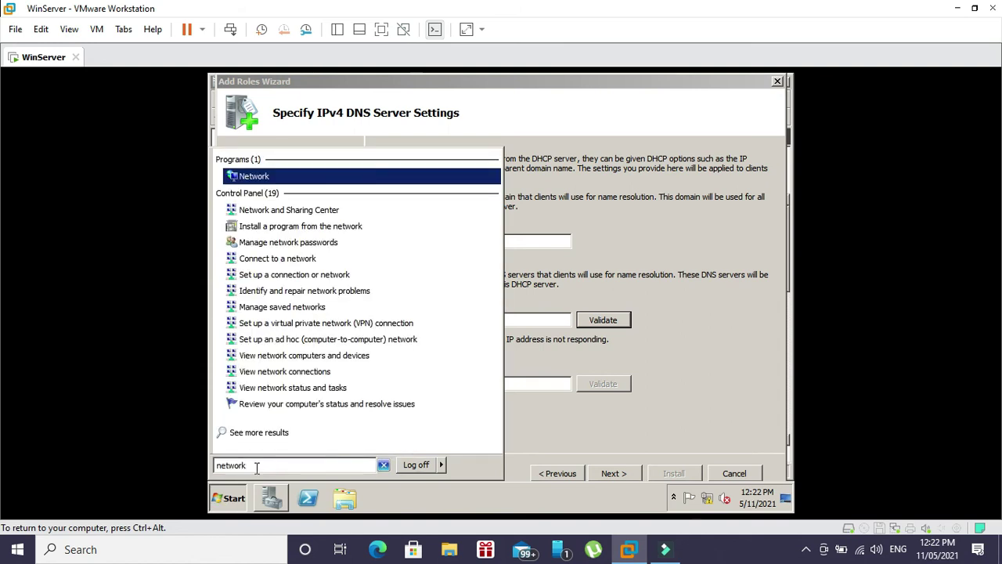
pyautogui.press('Return')
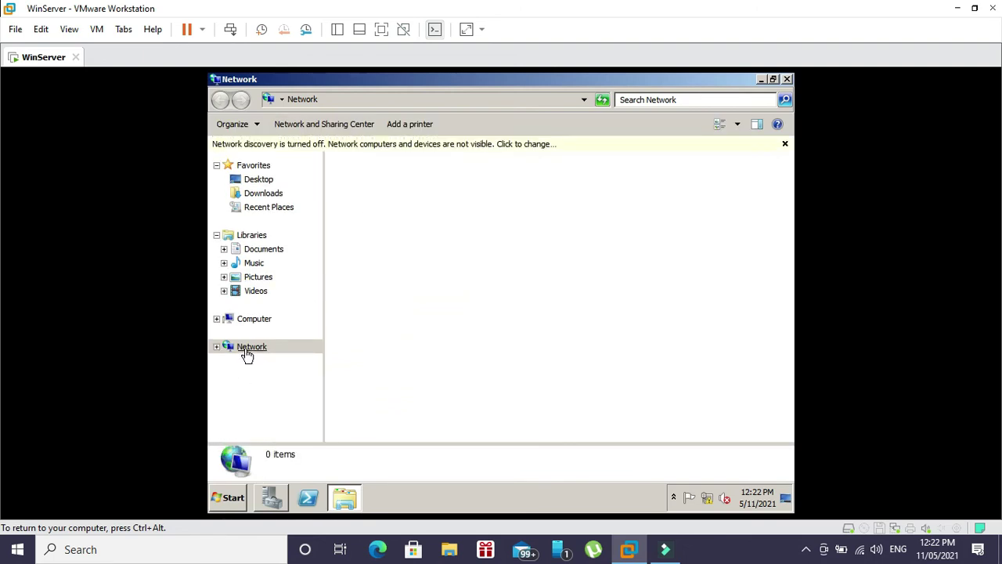
pyautogui.click(247, 351)
pyautogui.rightClick(246, 352)
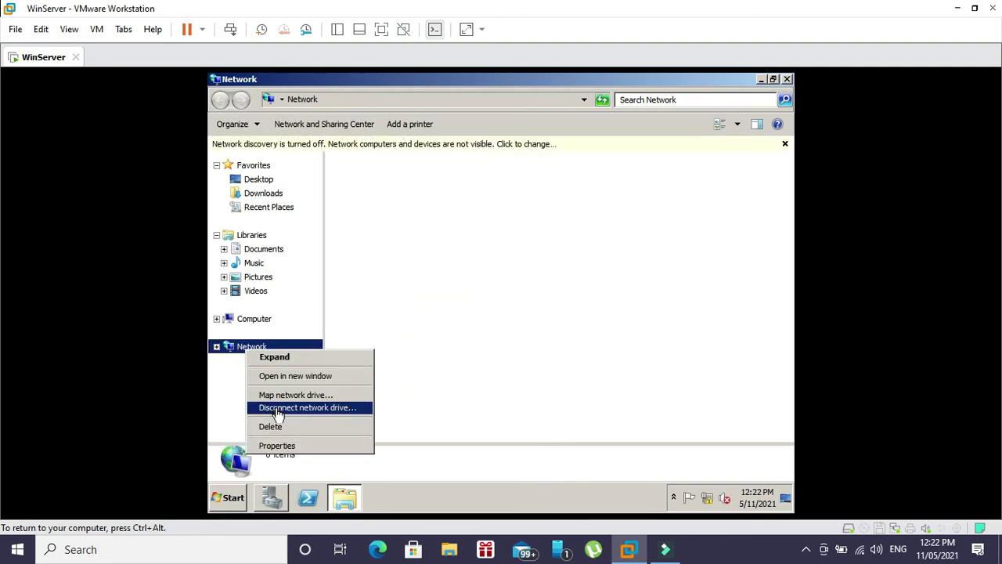
pyautogui.click(284, 445)
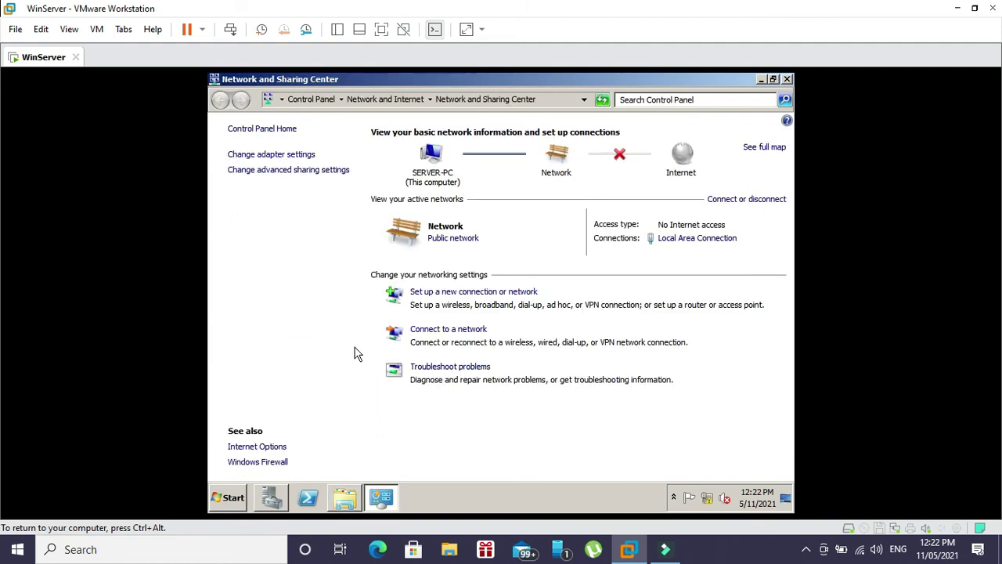
pyautogui.click(268, 157)
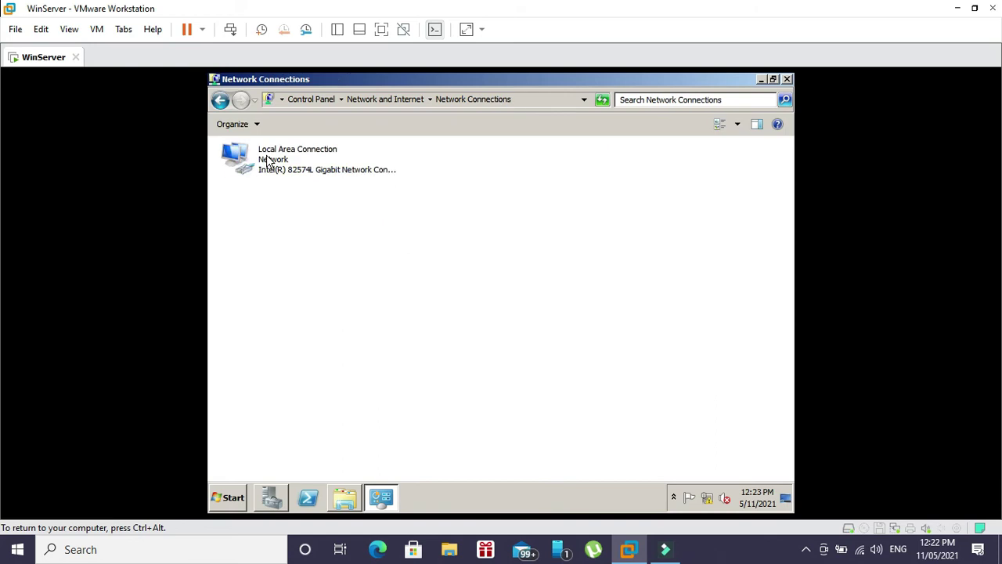
# - Inspect Local Area Connection's IPv4 properties without changes, then close all network windows
pyautogui.click(288, 164)
pyautogui.rightClick(287, 163)
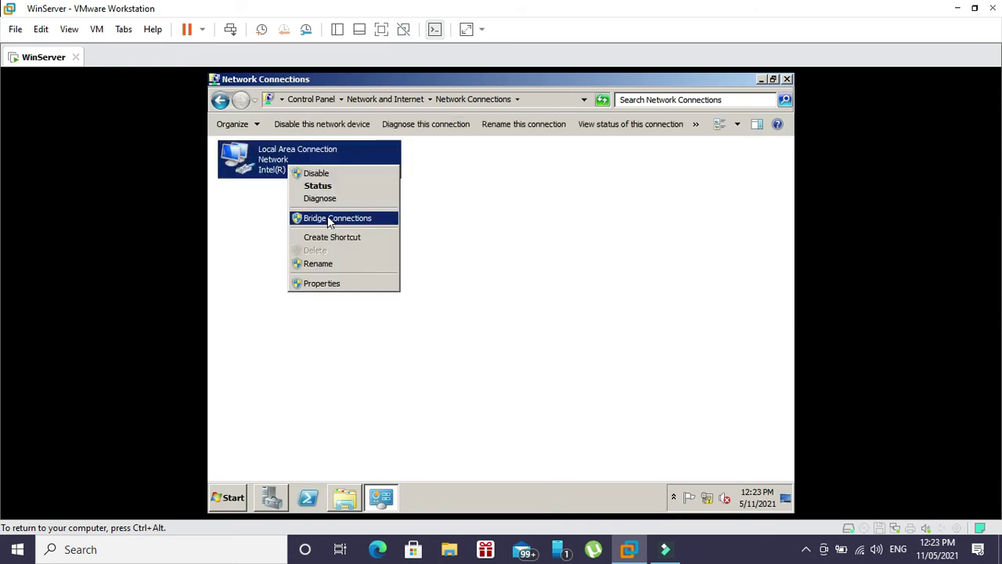
pyautogui.click(337, 282)
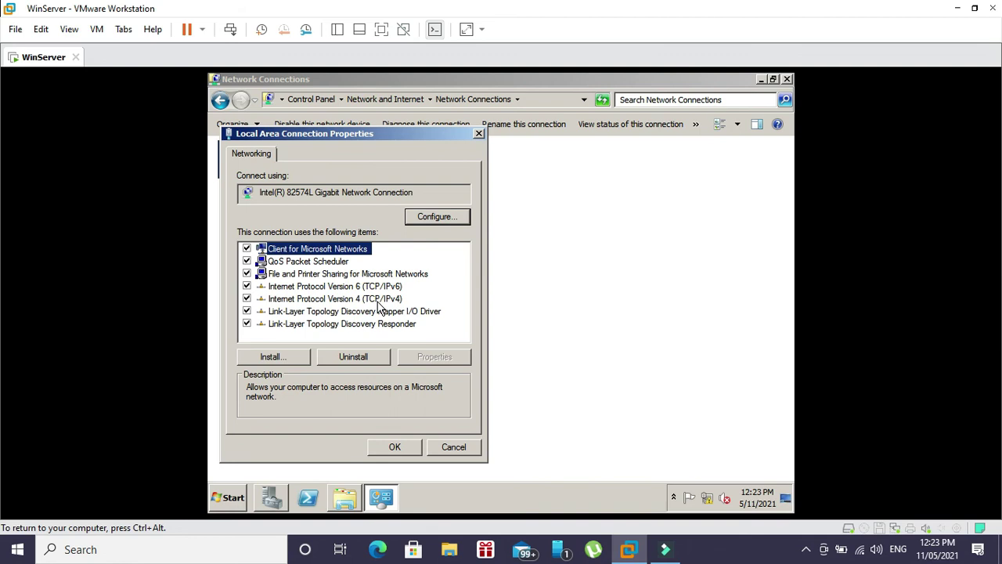
pyautogui.click(379, 299)
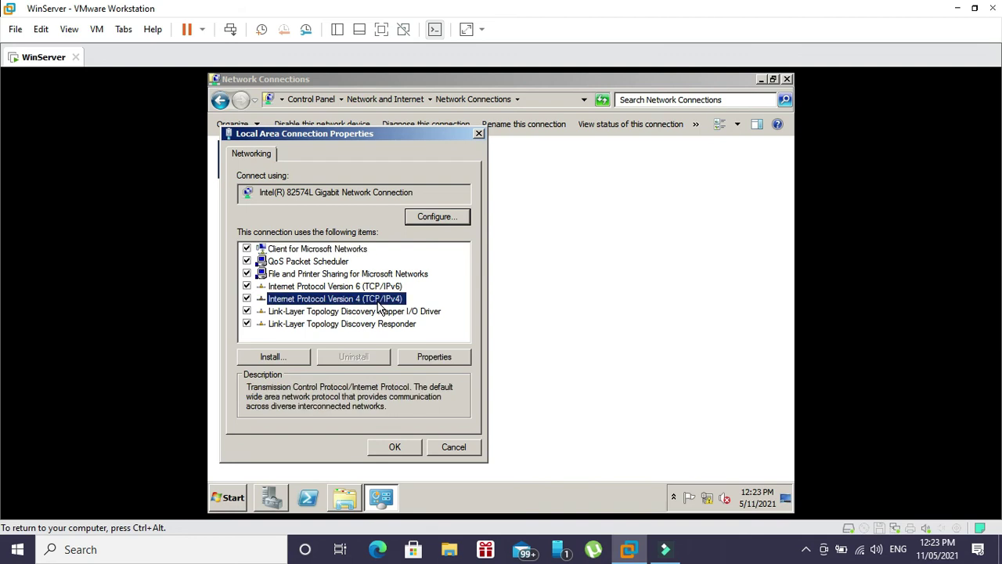
pyautogui.click(431, 356)
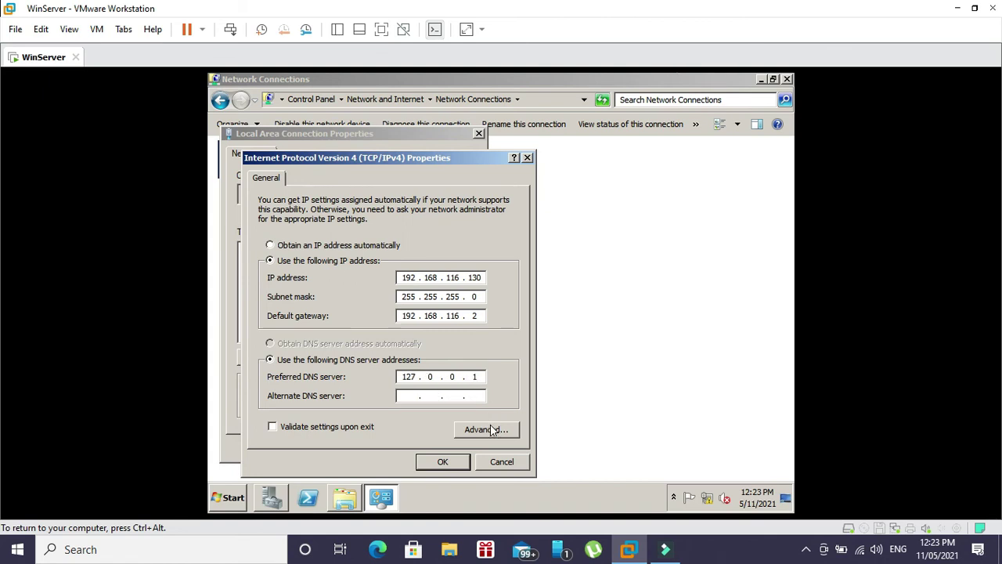
pyautogui.click(501, 462)
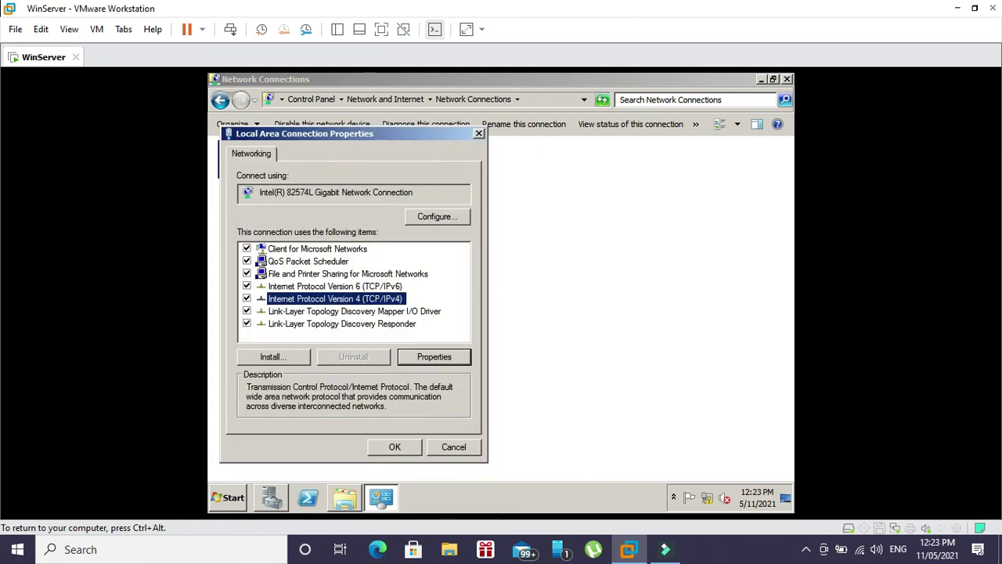
pyautogui.click(479, 134)
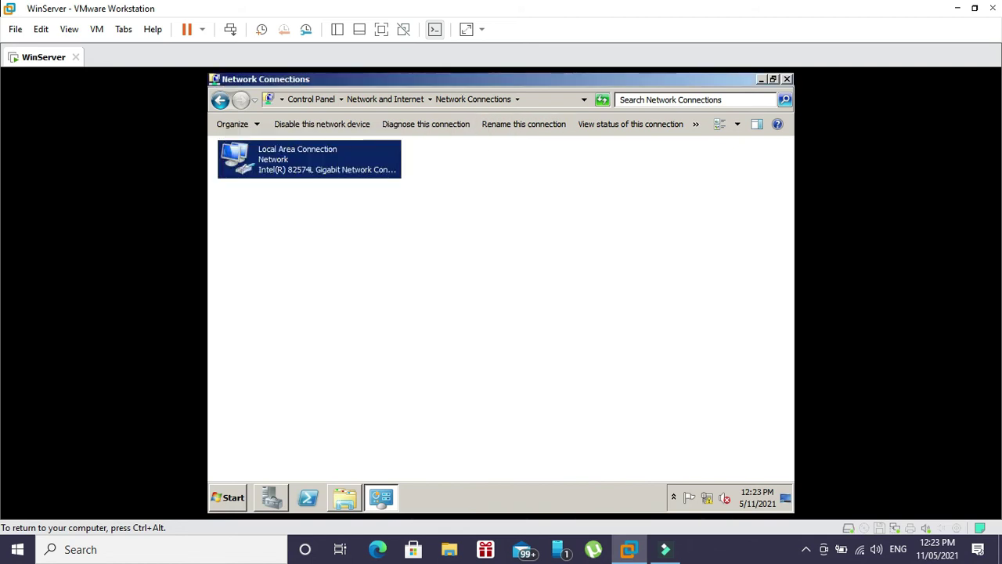
pyautogui.click(787, 80)
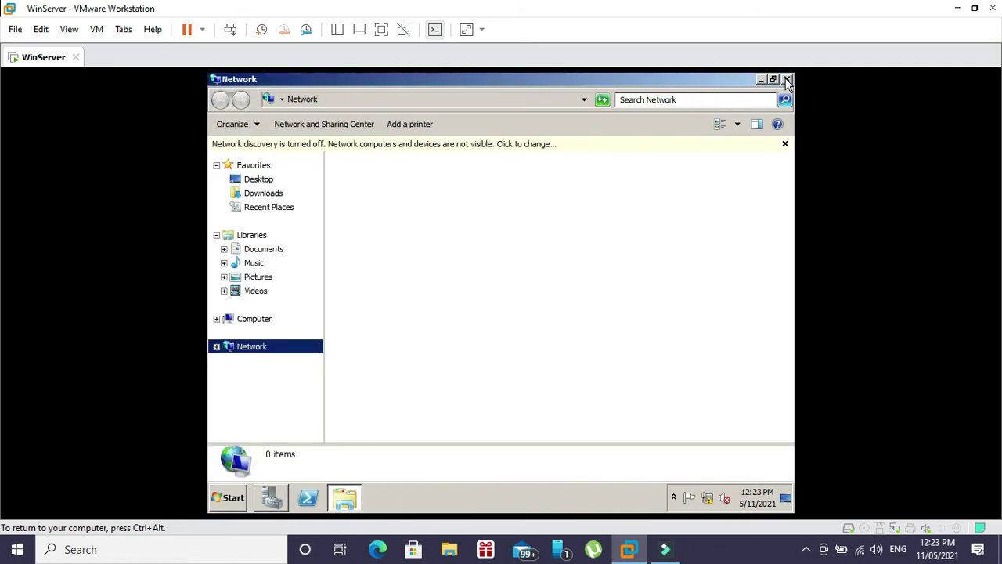
pyautogui.click(787, 80)
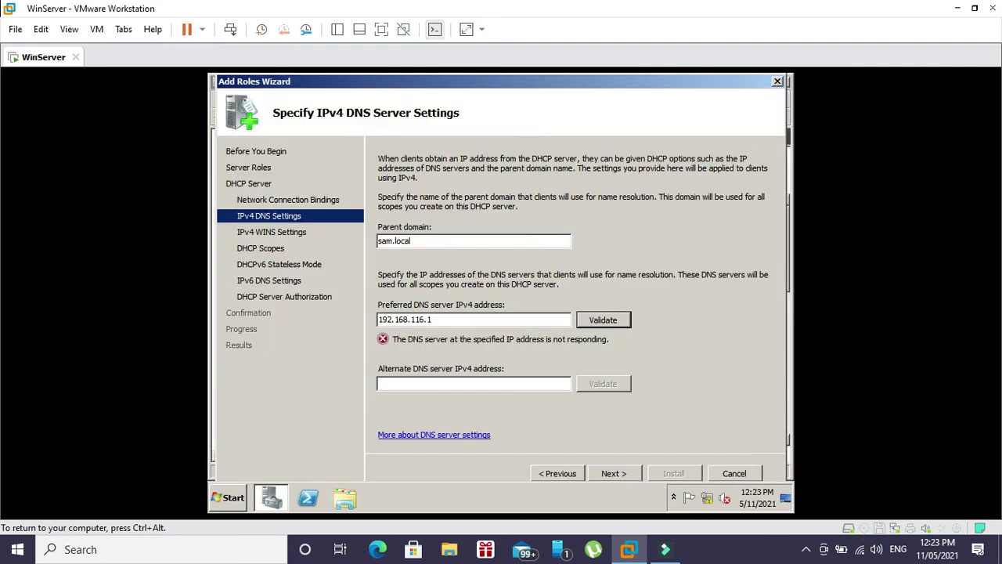
# - Set preferred DNS back to 127.0.0.1, validate it as Valid, and continue to WINS
pyautogui.moveTo(457, 317); pyautogui.dragTo(286, 313)
pyautogui.write('127.0.0.1')
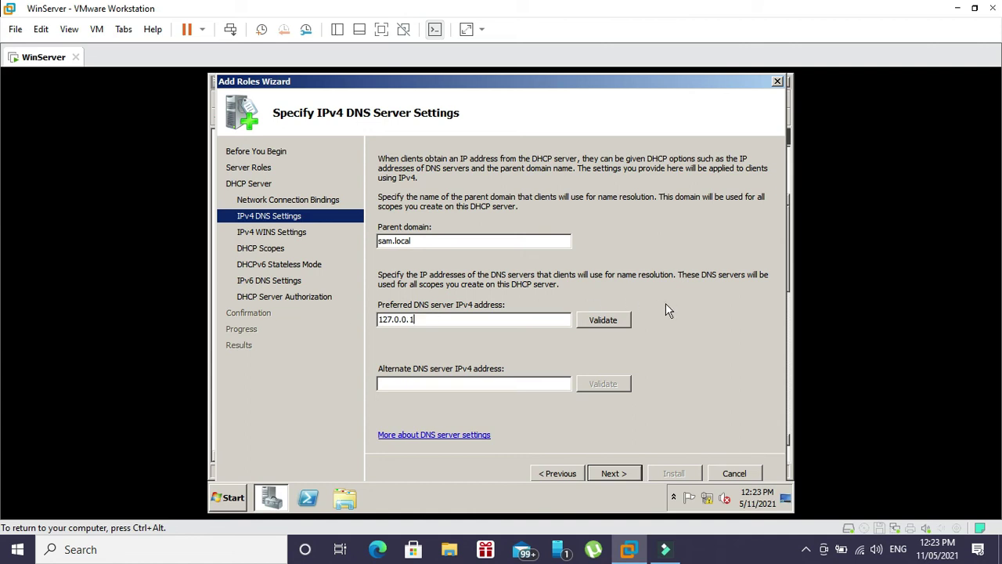
pyautogui.click(618, 319)
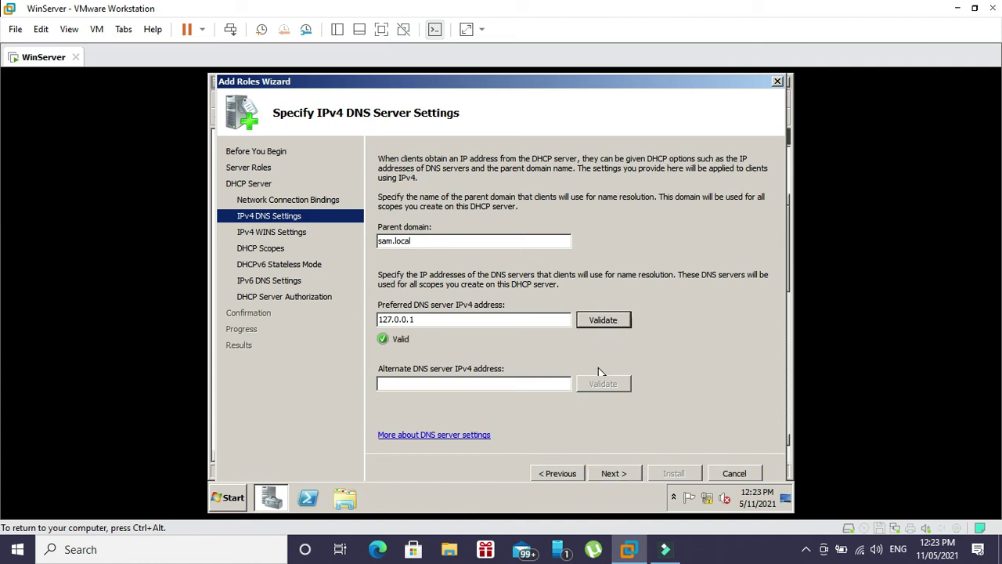
pyautogui.click(611, 473)
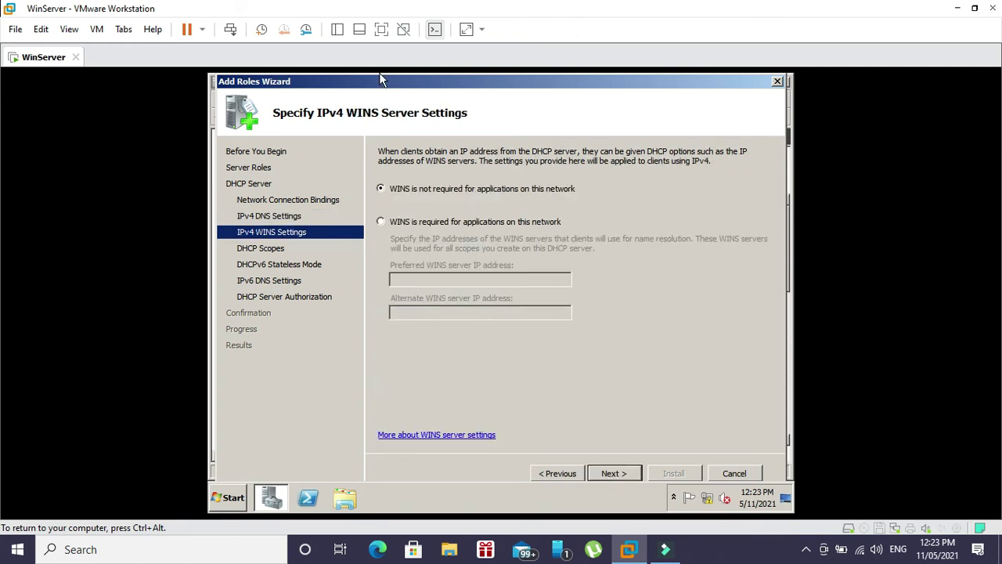
# - Skip WINS and draft DHCP scope 'sam' from 192.168.116.131 to .140, mask 255.255.255.0
pyautogui.click(637, 476)
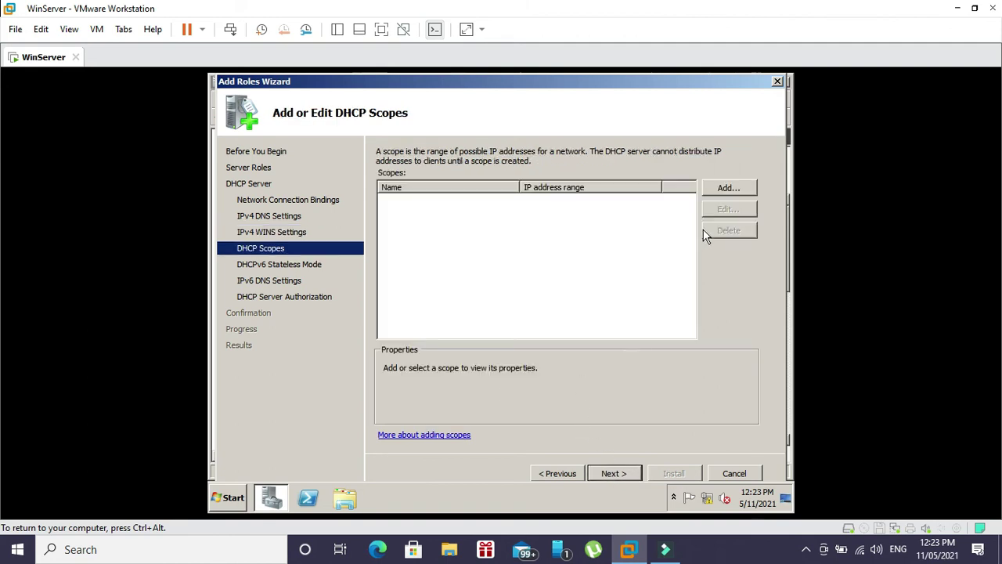
pyautogui.click(728, 189)
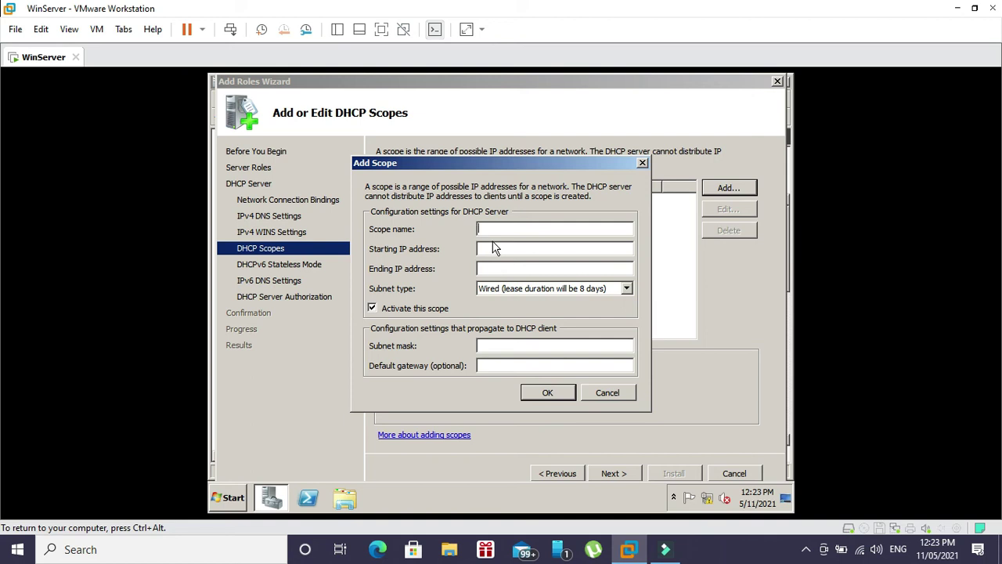
pyautogui.write('sam')
pyautogui.click(526, 248)
pyautogui.write('192.168.116.131')
pyautogui.click(577, 264)
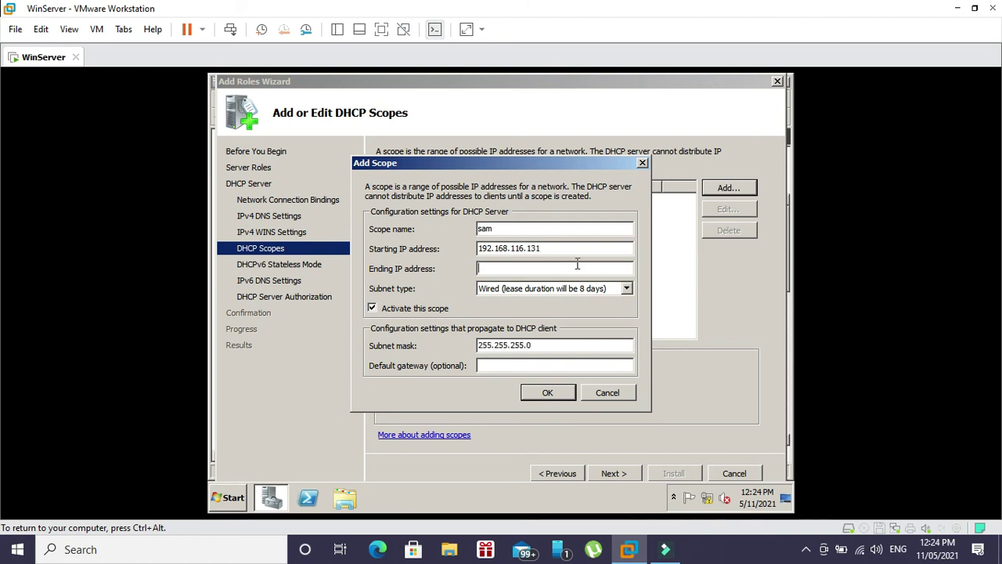
pyautogui.write('192.168.116.140')
pyautogui.click(239, 501)
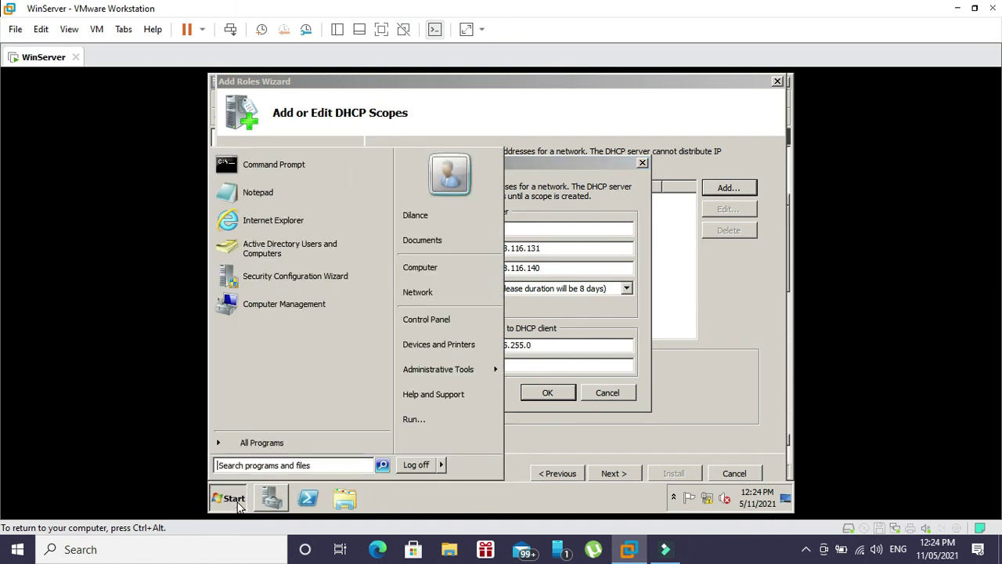
# - Run ipconfig in a cmd console to find the default gateway
pyautogui.write('cmd')
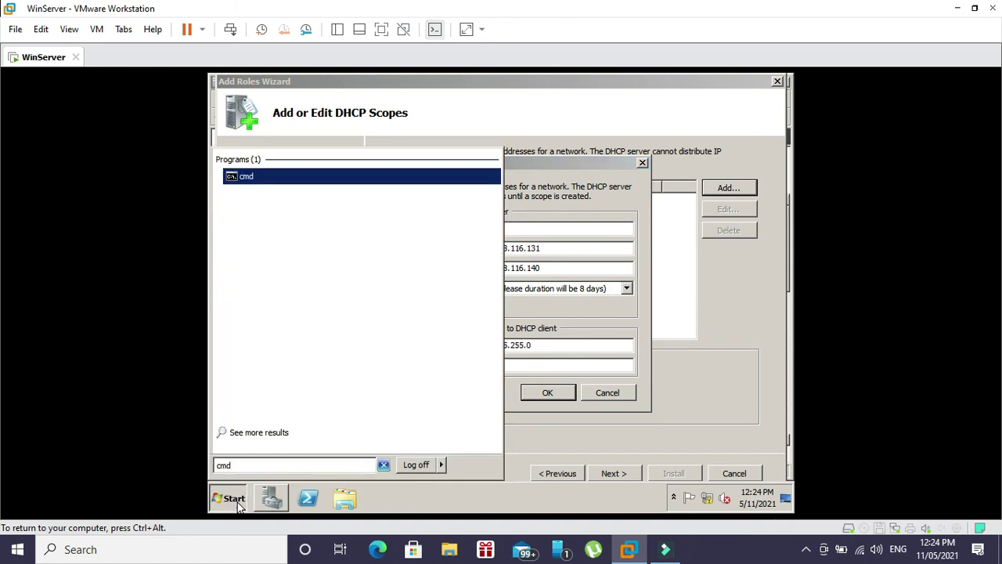
pyautogui.press('Return')
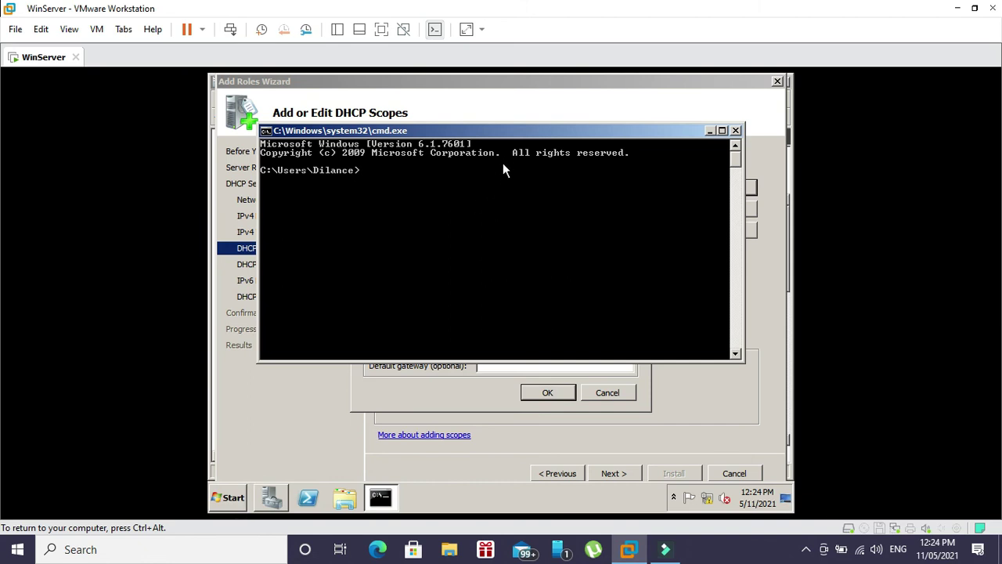
pyautogui.write('ipconfig')
pyautogui.press('Return')
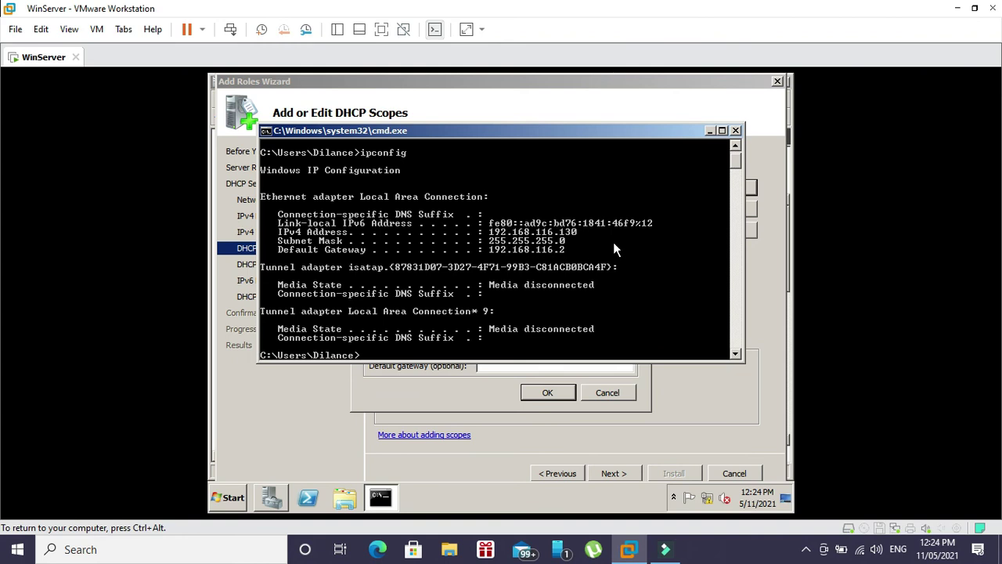
pyautogui.click(735, 130)
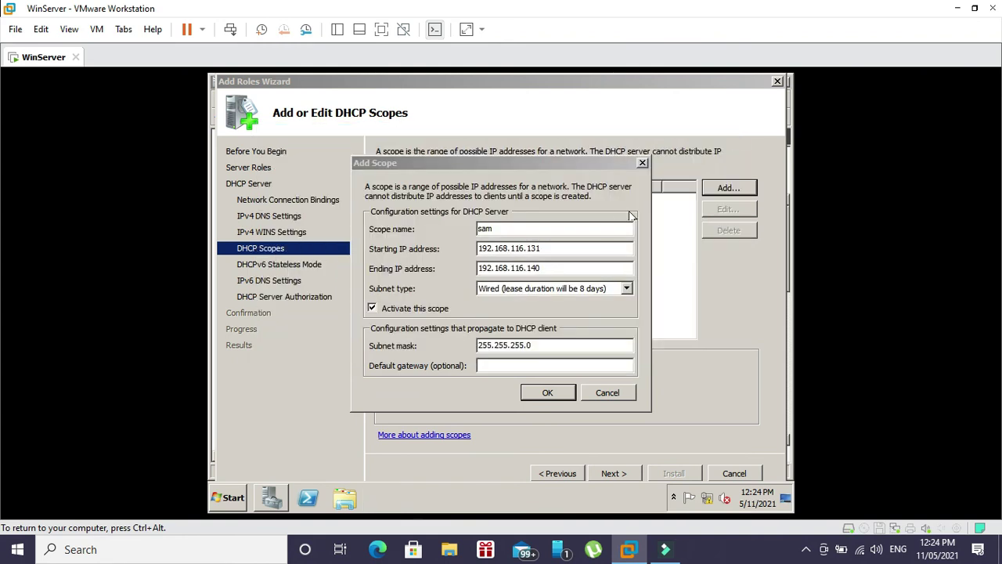
# - Enter default gateway 192.168.116.2 and confirm the sam scope
pyautogui.click(511, 371)
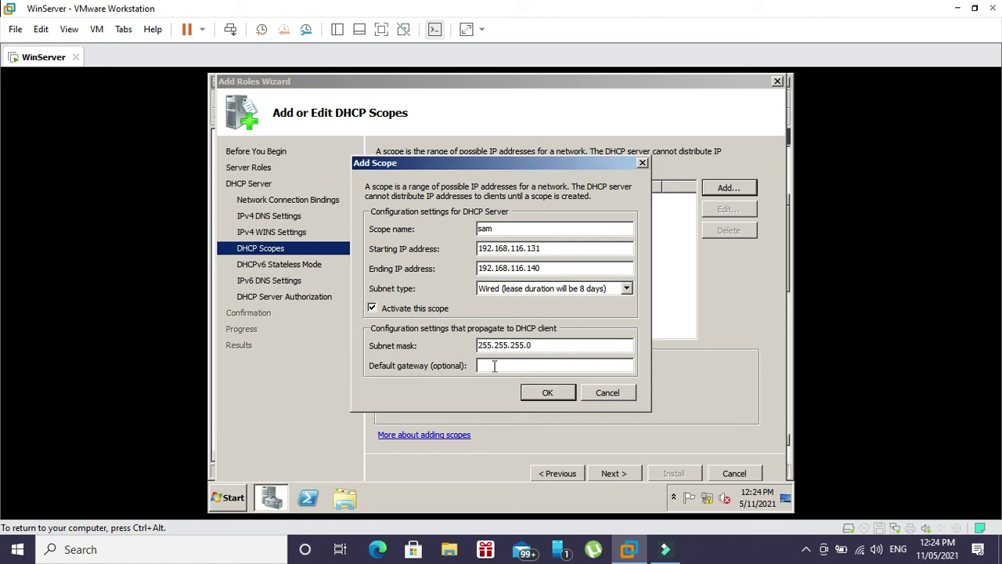
pyautogui.click(494, 366)
pyautogui.write('192.168.116.2')
pyautogui.click(545, 393)
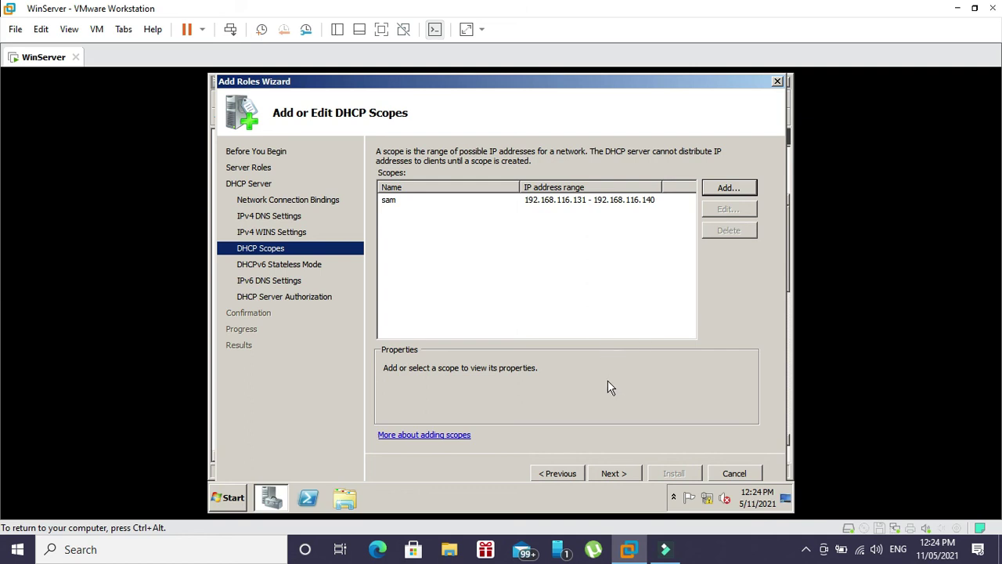
# - Disable DHCPv6 stateless mode and authorize the DHCP server with current credentials
pyautogui.click(611, 472)
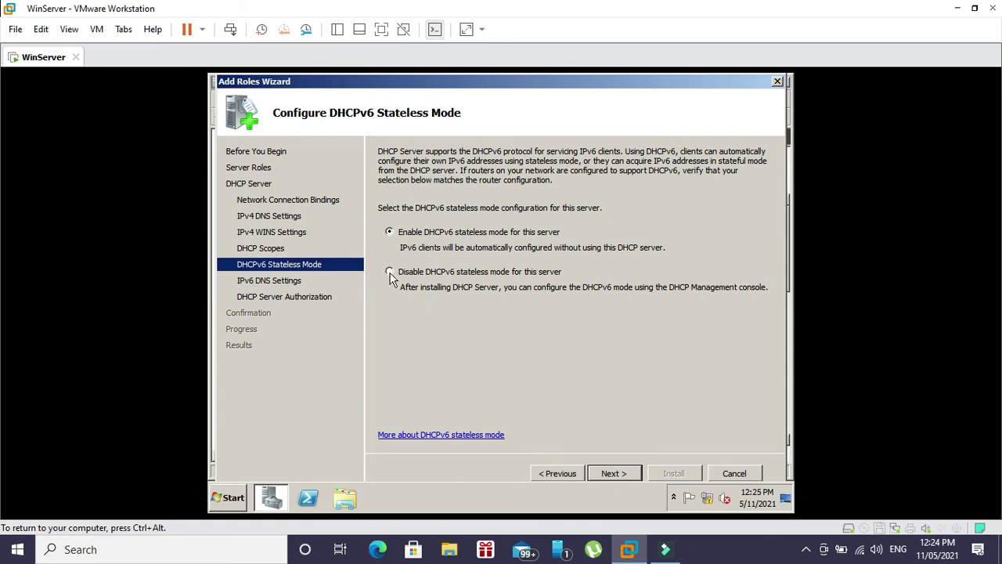
pyautogui.click(390, 274)
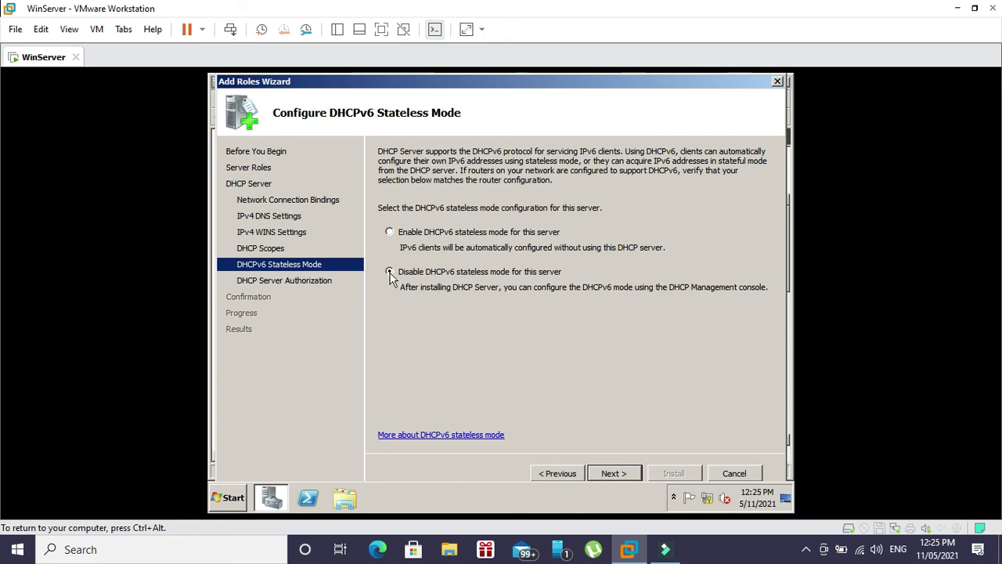
pyautogui.click(617, 474)
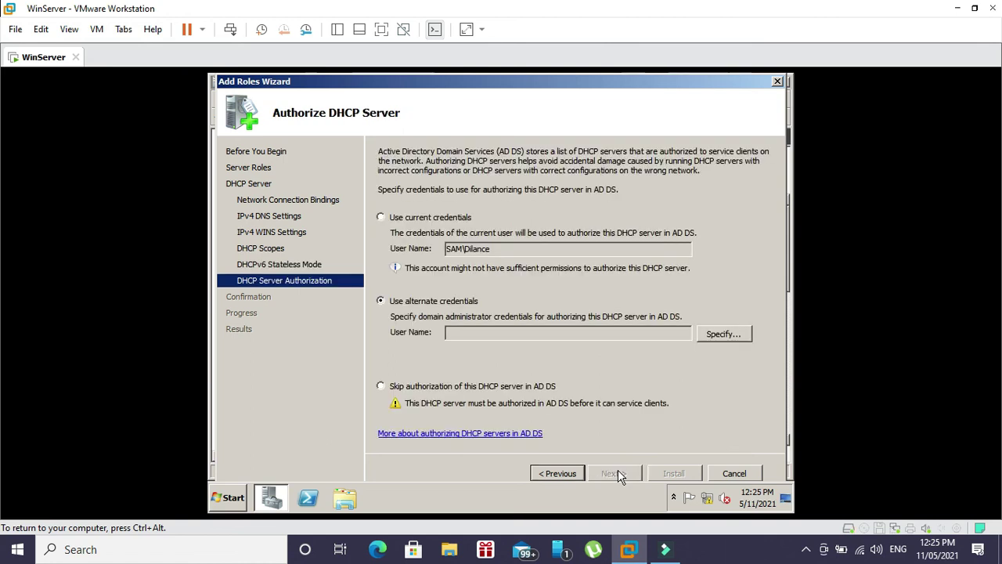
pyautogui.click(381, 386)
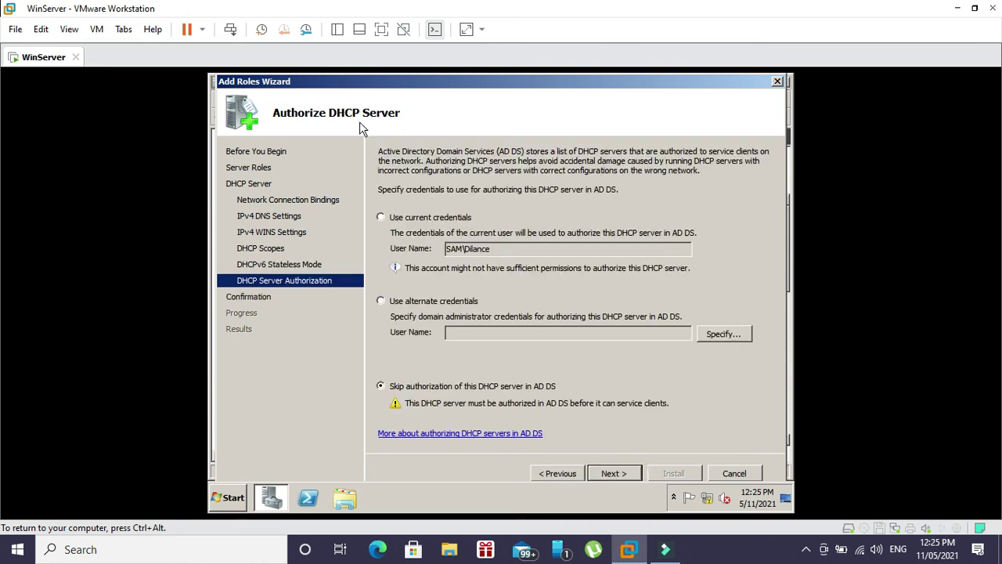
pyautogui.click(399, 221)
pyautogui.click(627, 473)
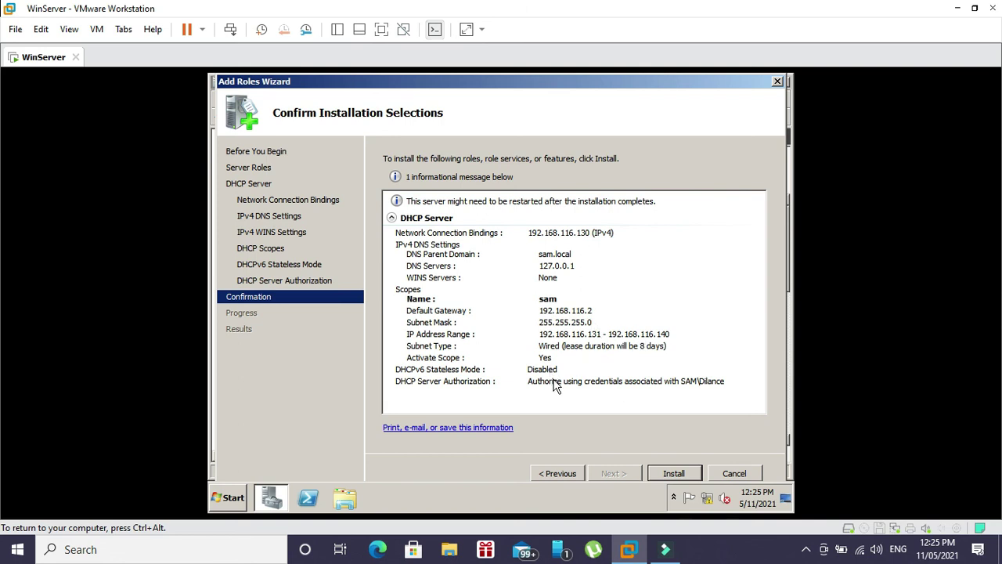
# - Install the DHCP Server role, close the results, and view the DHCP Server role page
pyautogui.click(669, 479)
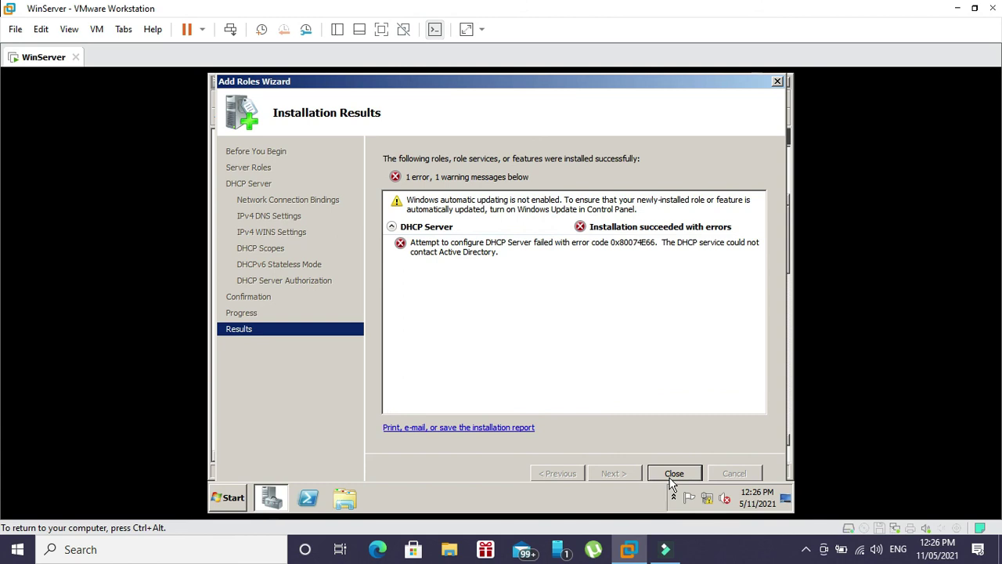
pyautogui.click(666, 474)
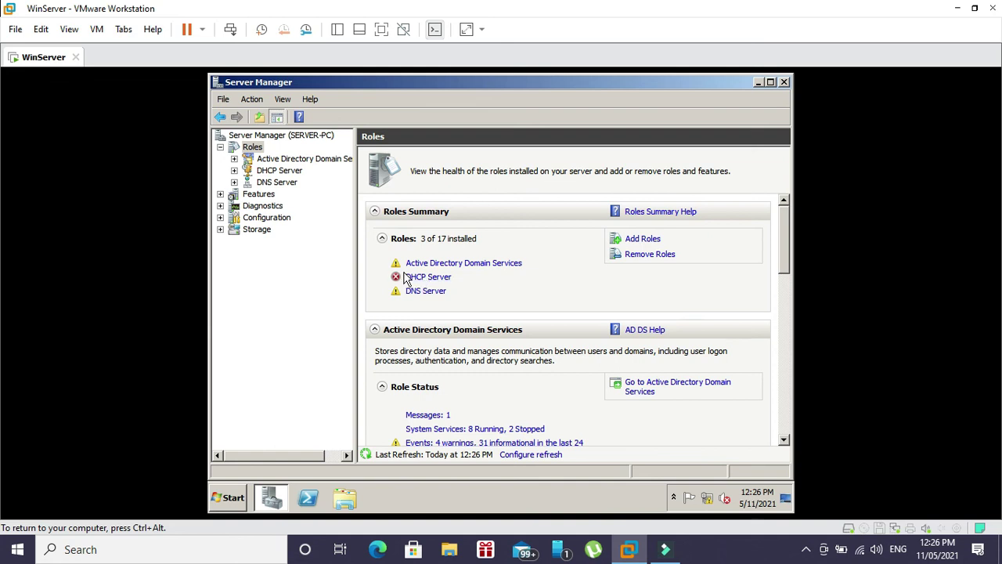
pyautogui.click(416, 279)
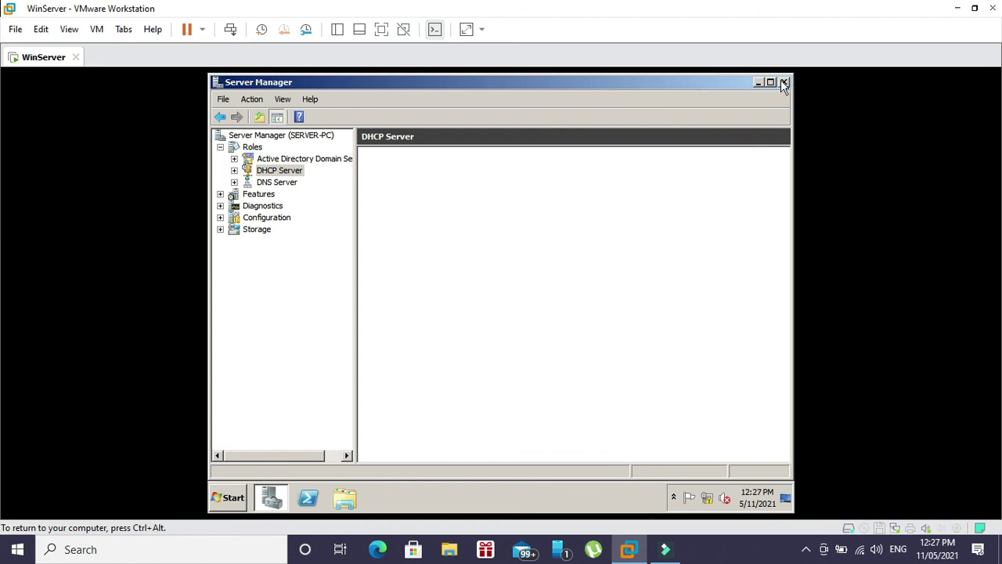
pyautogui.click(226, 499)
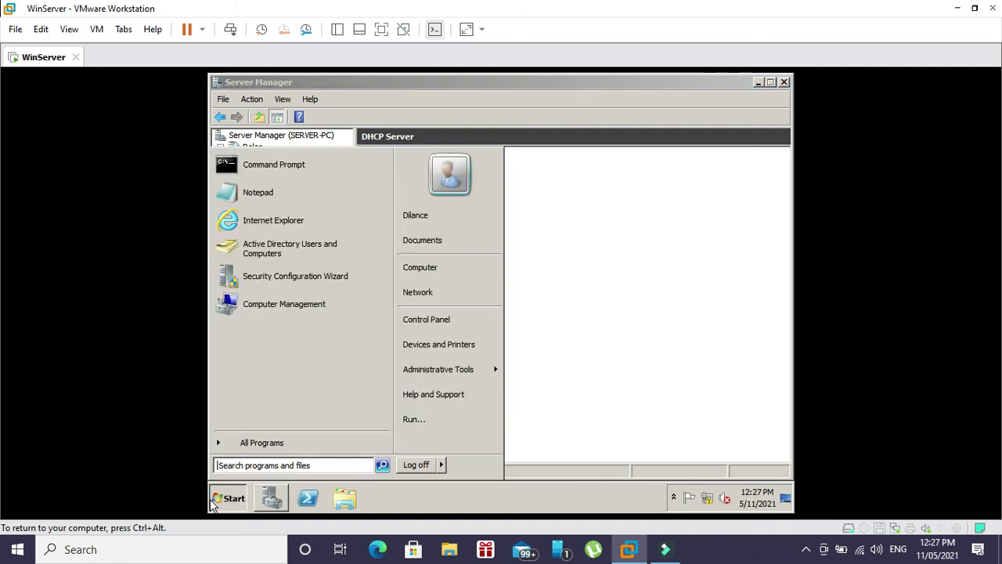
# - Open the computer name change dialog and confirm the name SERVER-PC in domain sam.local
pyautogui.rightClick(460, 274)
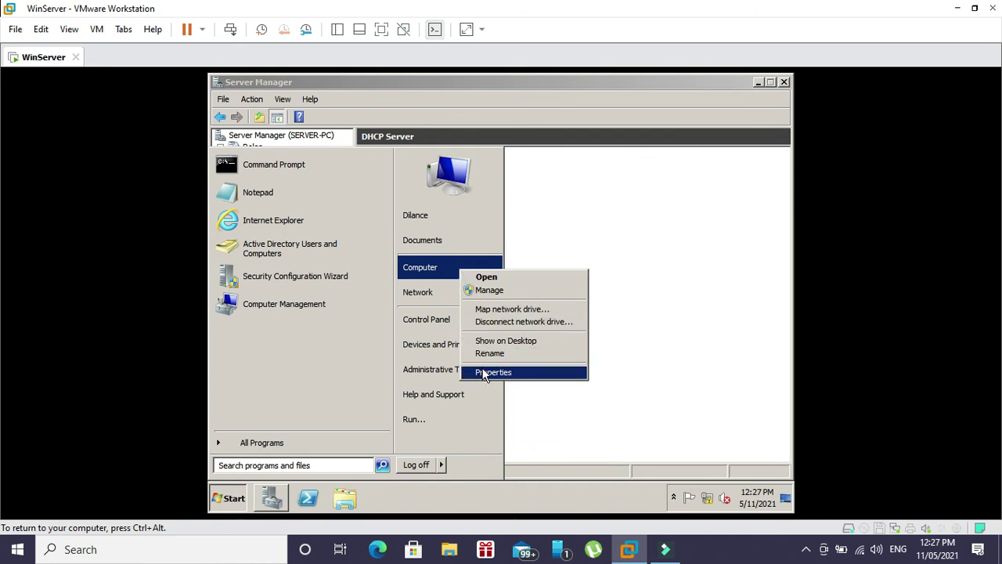
pyautogui.click(486, 372)
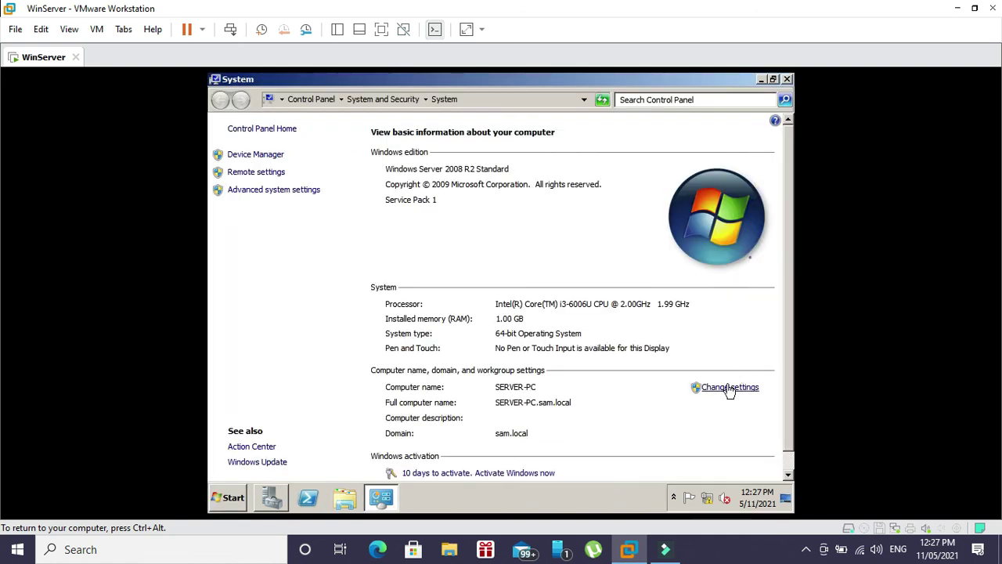
pyautogui.click(727, 388)
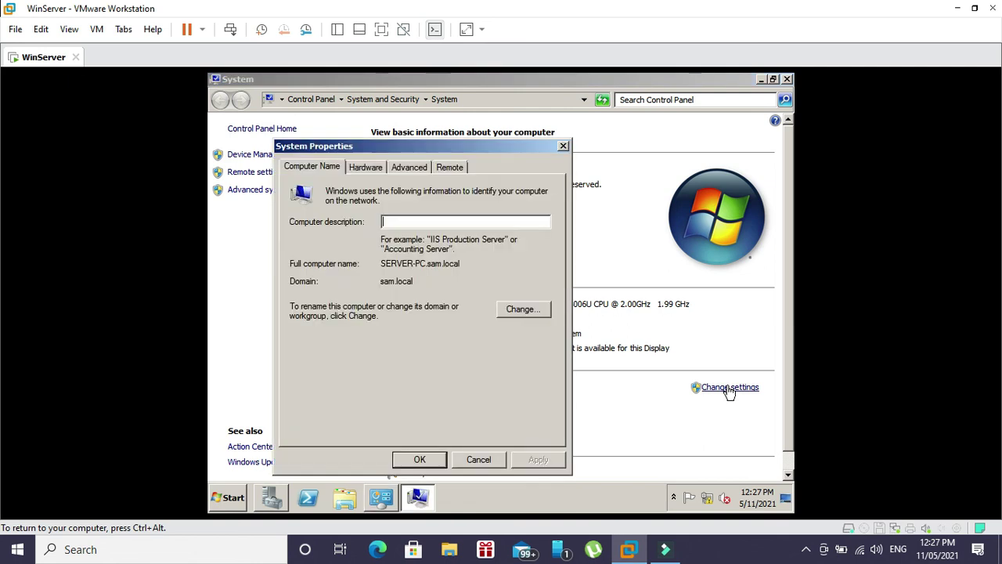
pyautogui.click(504, 309)
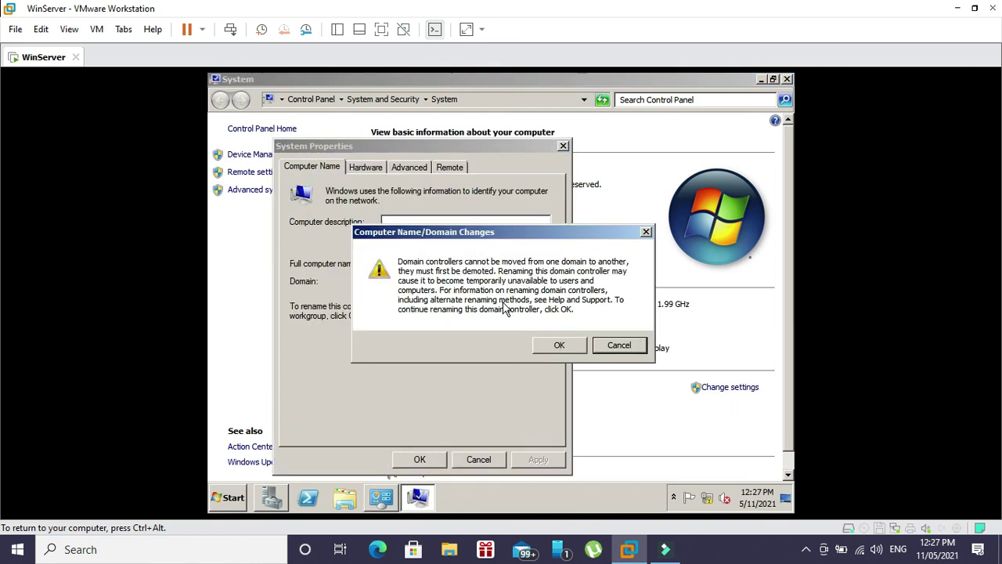
pyautogui.click(551, 345)
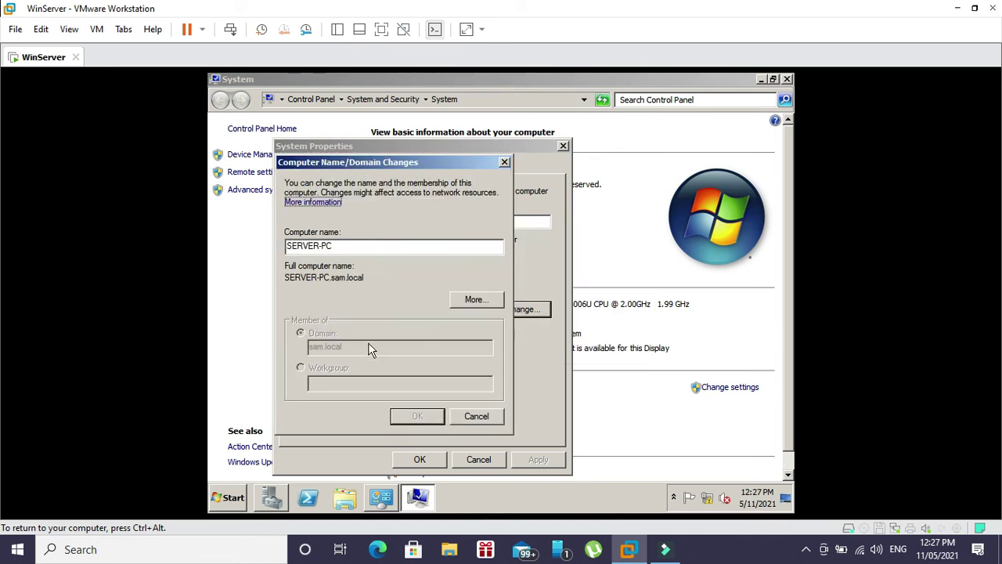
pyautogui.click(356, 247)
# - Back out without renaming and close System Properties and the System window
pyautogui.click(454, 417)
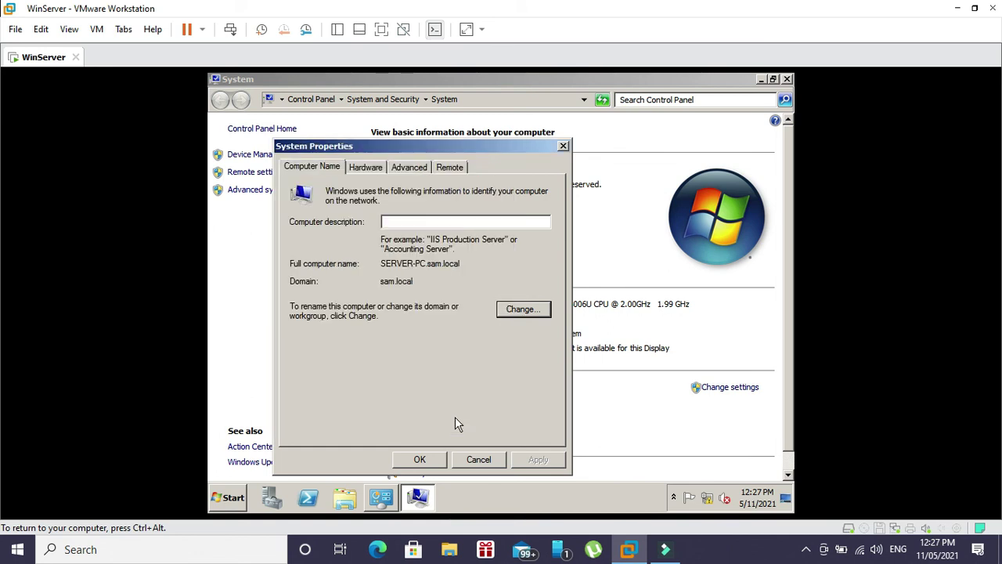
pyautogui.click(436, 464)
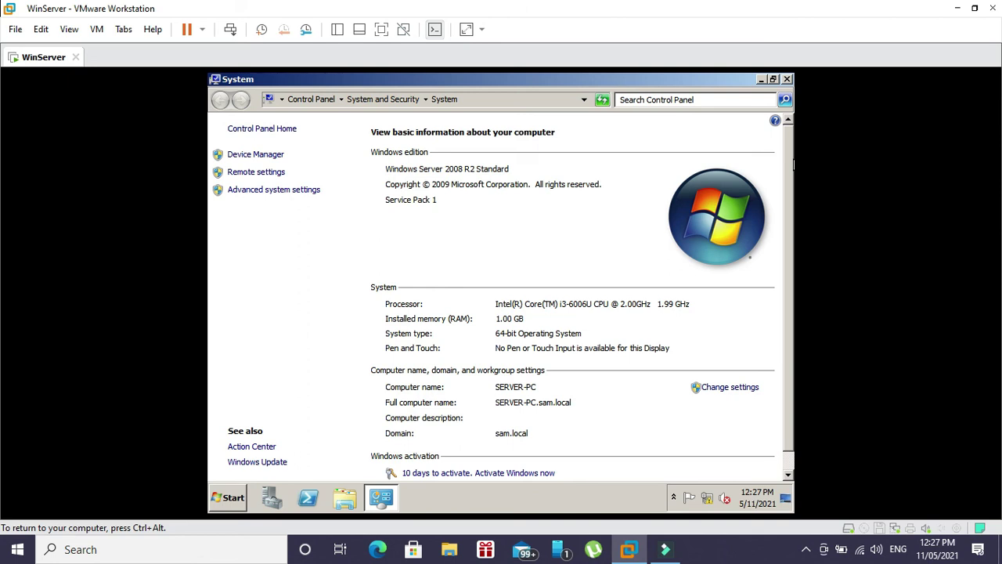
pyautogui.click(786, 79)
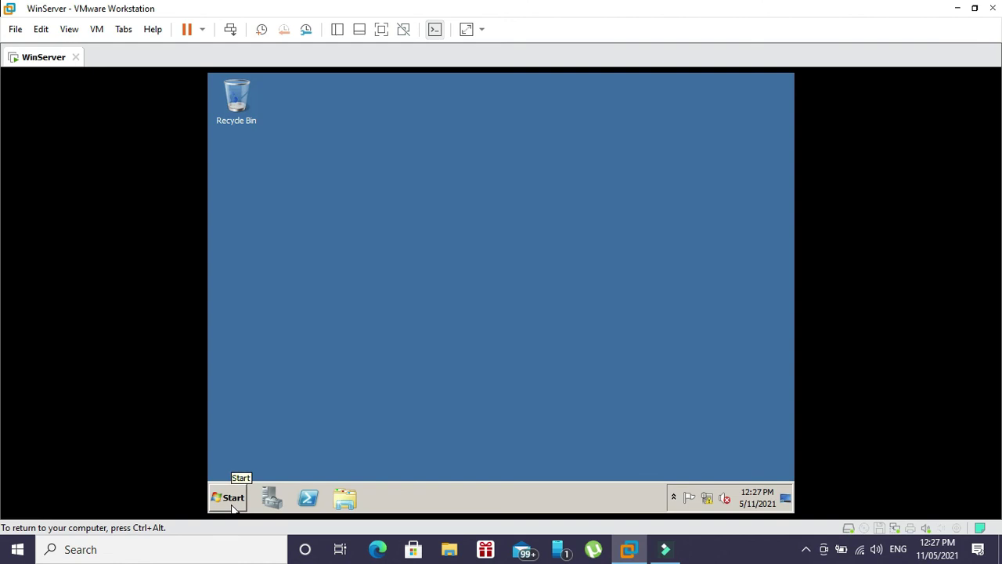
# - Restart the server as a planned restart with the comment 's'
pyautogui.click(230, 501)
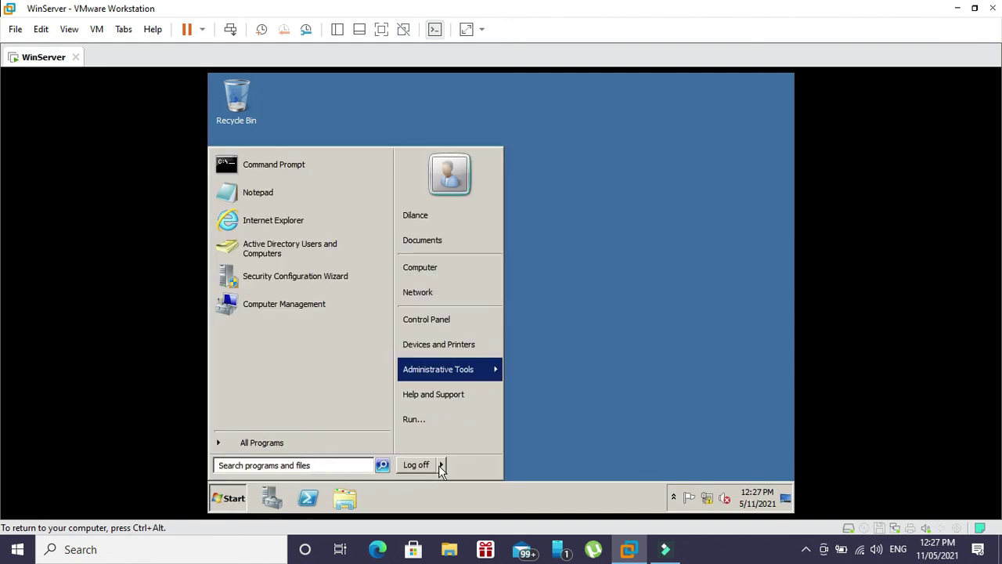
pyautogui.moveTo(441, 465)
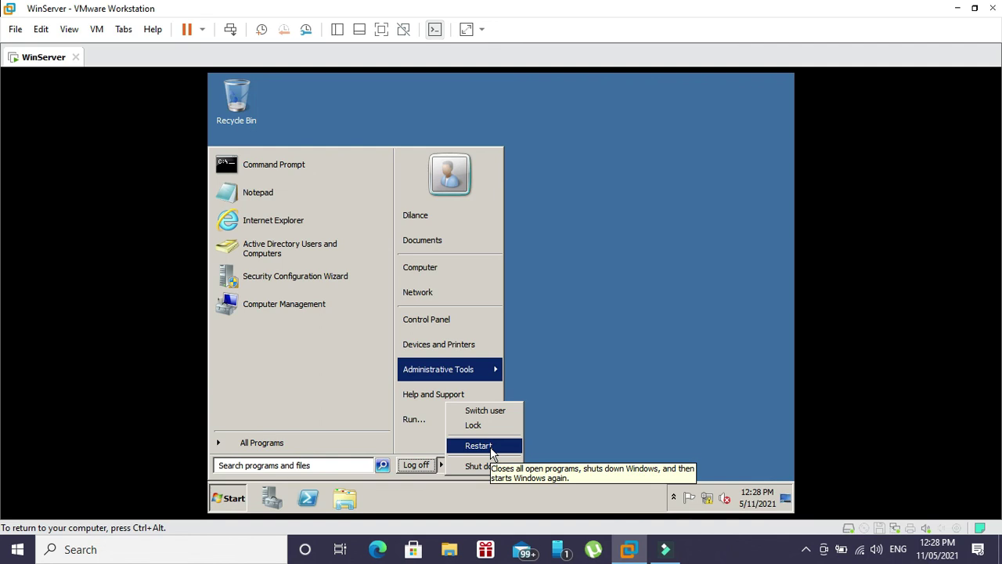
pyautogui.click(490, 449)
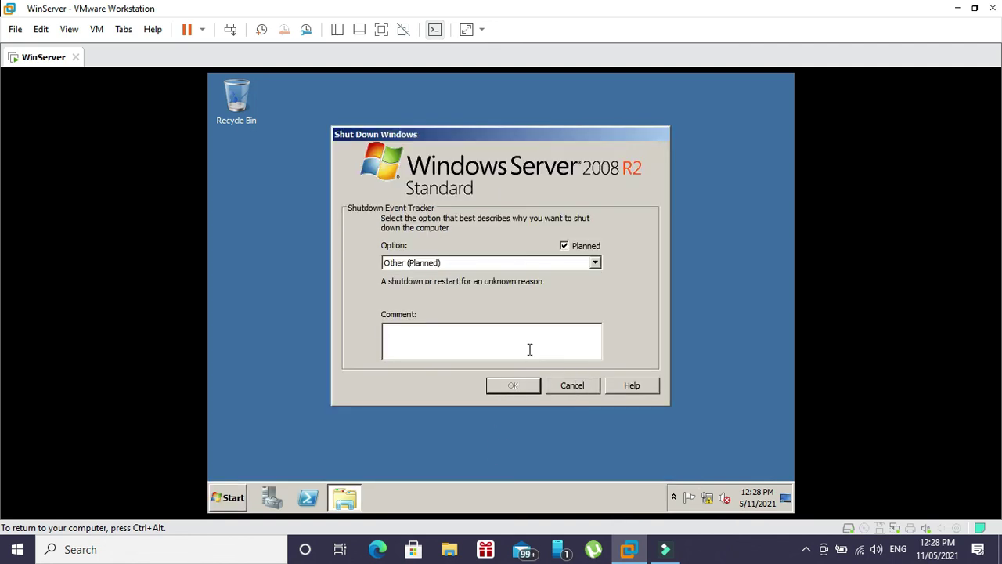
pyautogui.write('s')
pyautogui.click(537, 386)
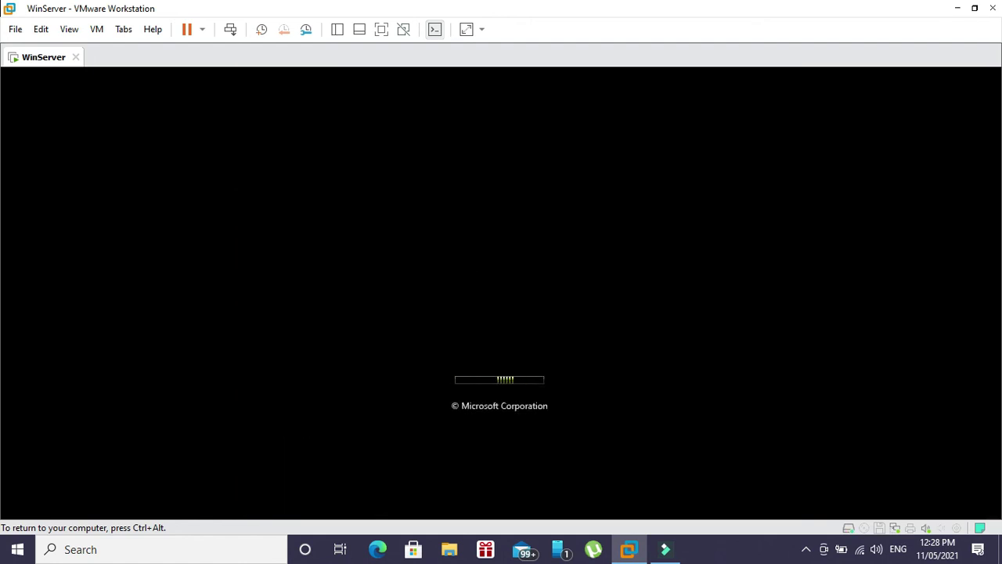
pyautogui.hotkey('ctrl', 'alt')
pyautogui.click(806, 548)
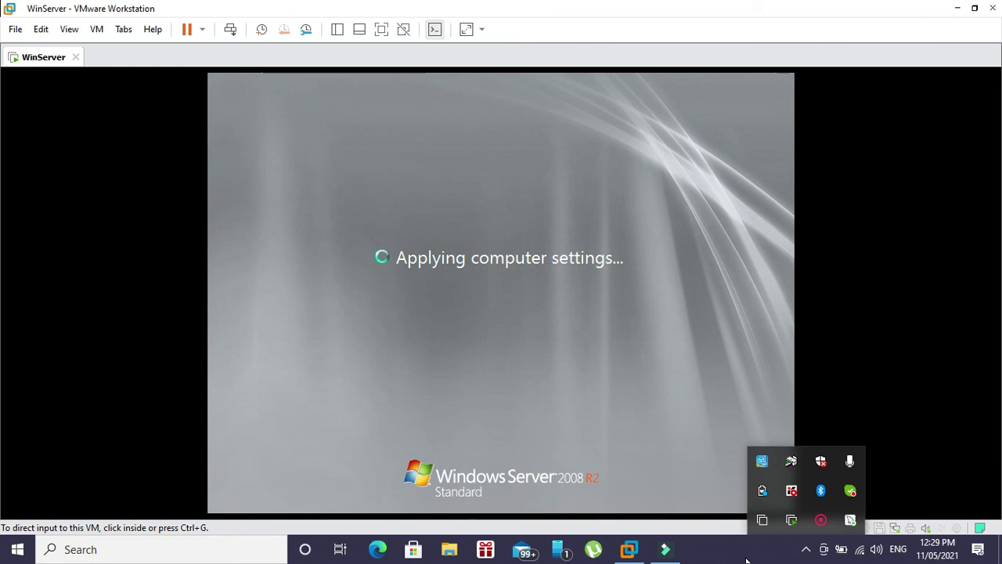
# - After the reboot, scroll Initial Configuration Tasks to confirm DHCP, DNS and AD DS roles are installed
pyautogui.click(750, 437)
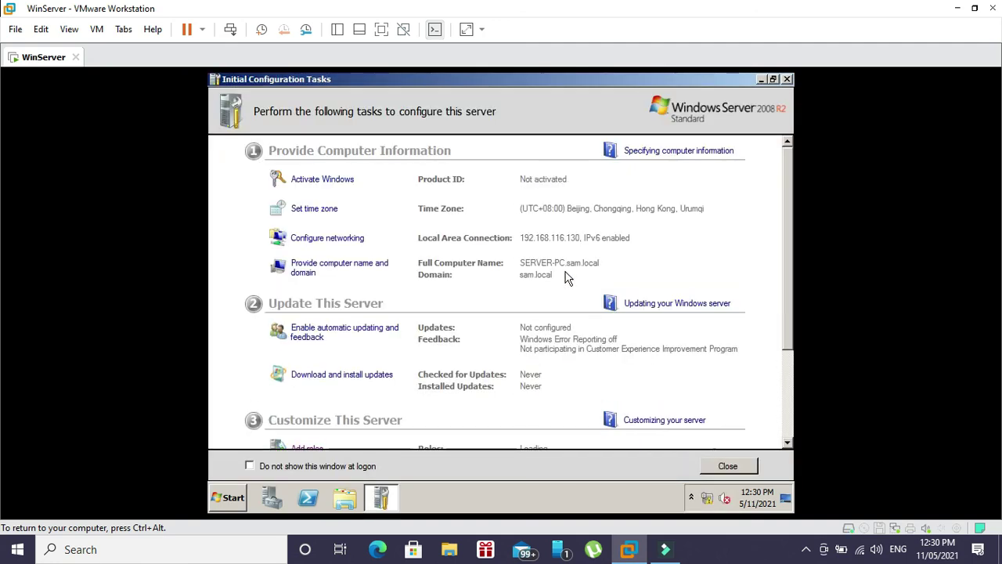
pyautogui.moveTo(789, 286); pyautogui.dragTo(791, 383)
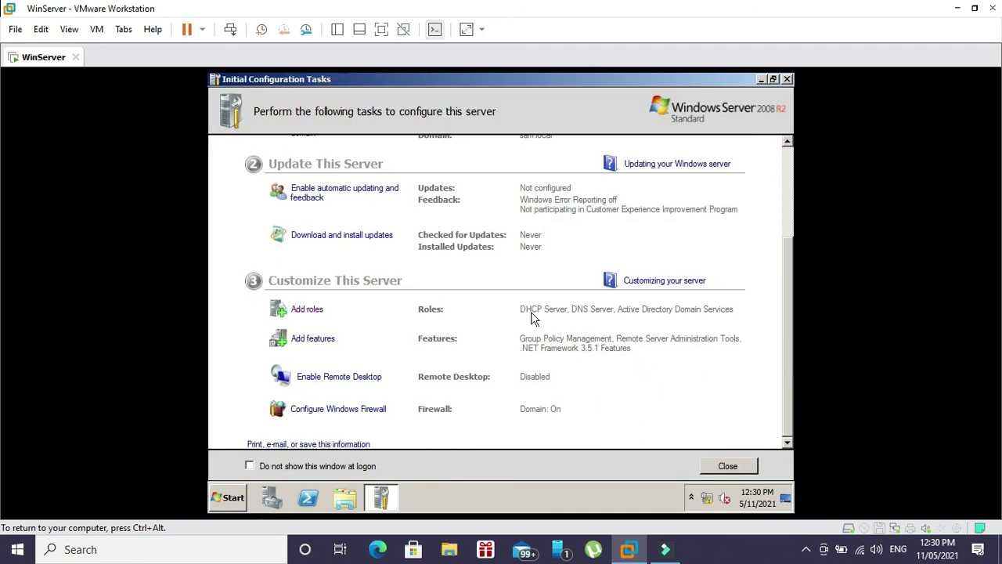